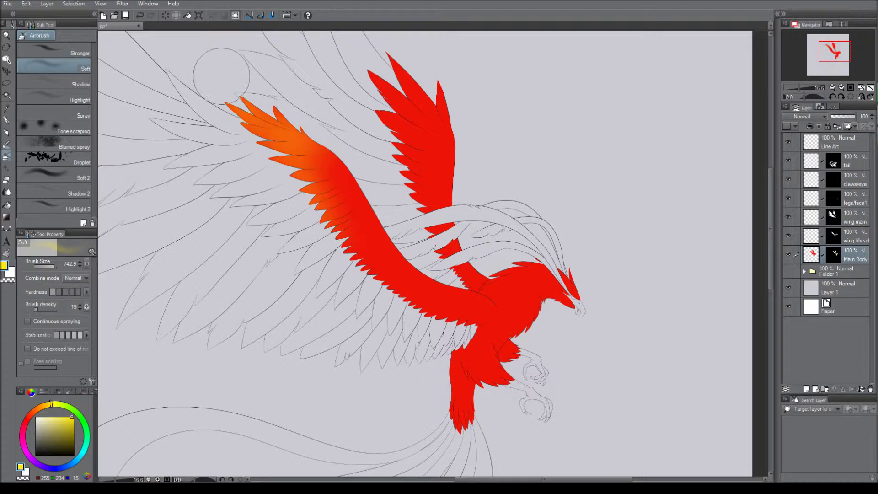
- Airbrush yellow onto the far wing's feather tips and, within a magic-wand selection of the body, onto the back, crest, thigh and tail edges
mouse_move(384, 73)
left_mouse_down()
mouse_move(418, 118)
mouse_move(402, 64)
left_mouse_up()
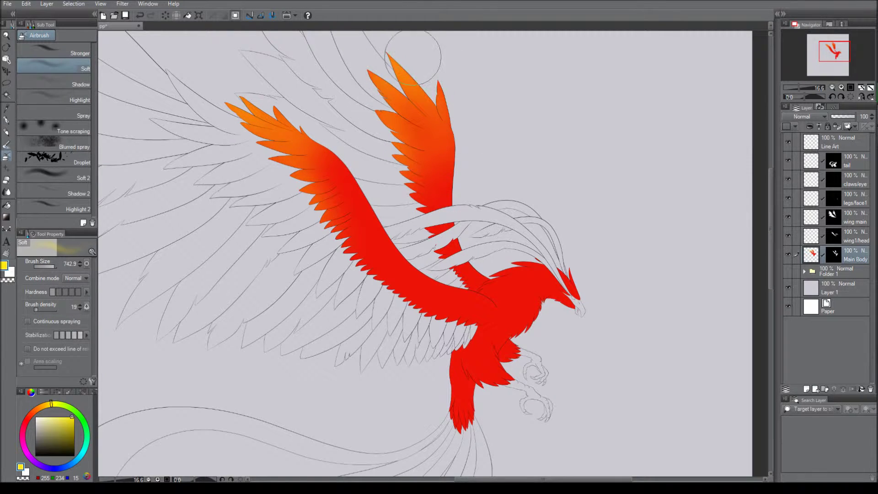
left_click_drag(457, 228, 379, 176)
scroll(405, 274, "up", 2)
left_click(836, 141)
key("w")
left_click(405, 273)
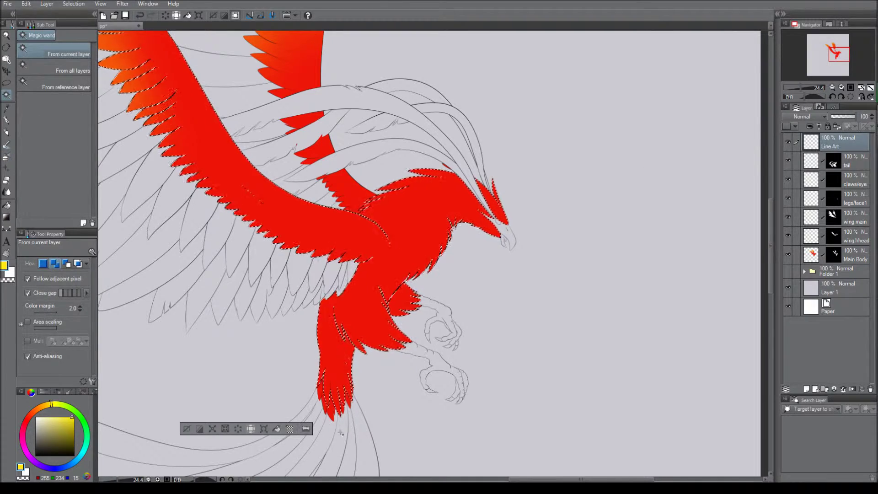
left_click(837, 255)
key("b")
mouse_move(500, 201)
left_mouse_down()
mouse_move(435, 161)
mouse_move(470, 192)
mouse_move(515, 274)
mouse_move(393, 338)
mouse_move(364, 206)
mouse_move(489, 206)
mouse_move(325, 348)
mouse_move(320, 320)
mouse_move(328, 373)
left_mouse_up()
key("ctrl+d")
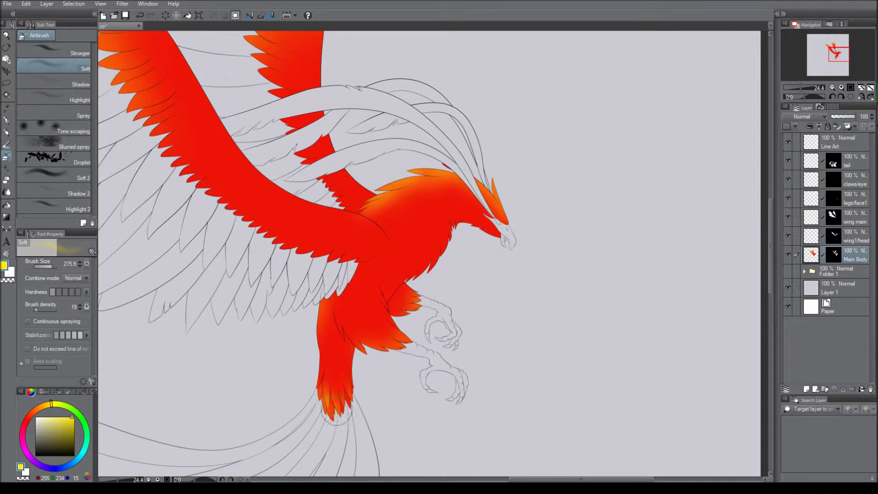
- Paint a lighter red highlight along the near wing's leading edge with the Watercolor brush at size 46.4
key("b")
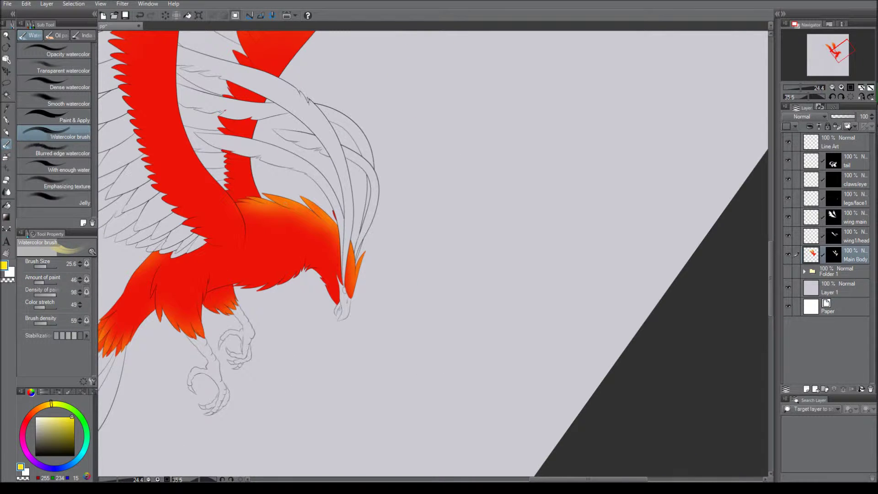
scroll(432, 252, "up", 10)
key("bracketright")
key("bracketright")
key("bracketright")
left_click_drag(291, 253, 401, 86)
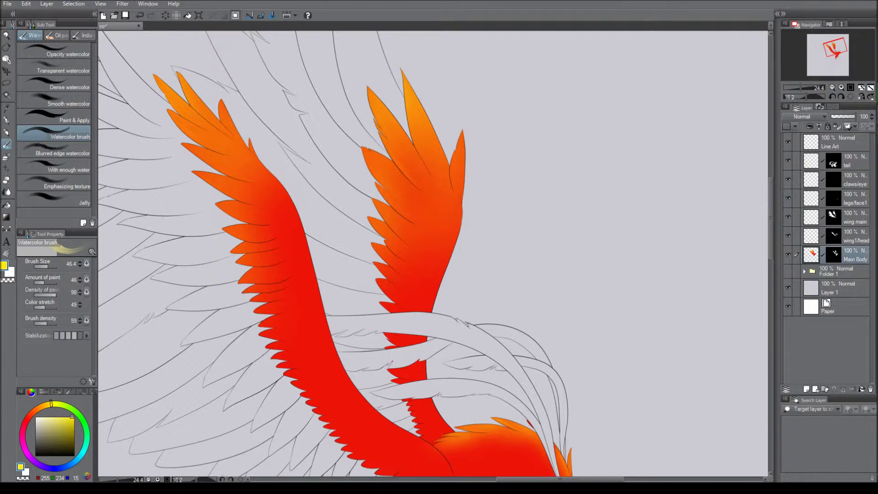
left_click_drag(326, 328, 338, 251)
left_click(338, 250, "alt")
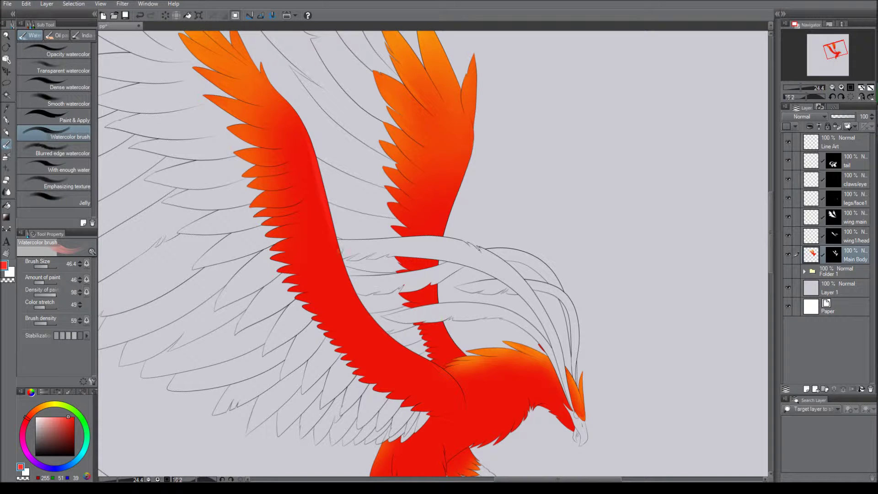
left_click_drag(313, 159, 434, 128)
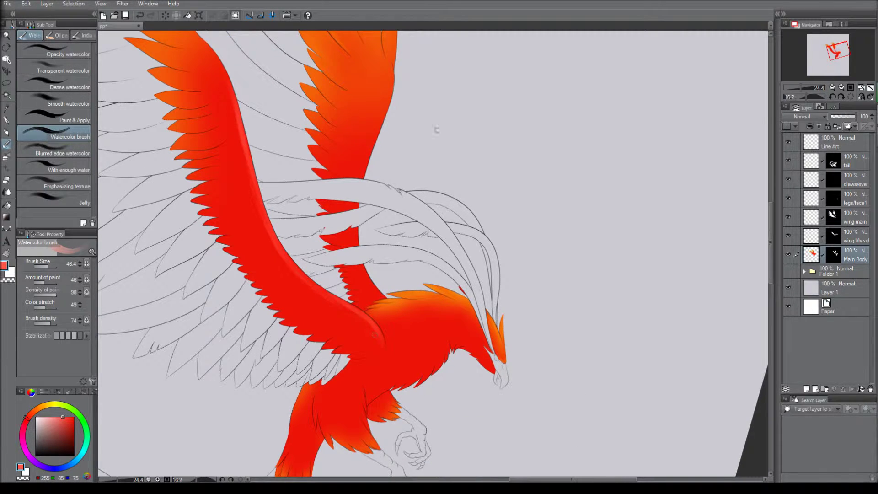
- Blend light red highlight strokes into the near wing's shoulder and along the far wing's leading edge
left_click(326, 291, "alt")
left_click_drag(323, 277, 268, 361)
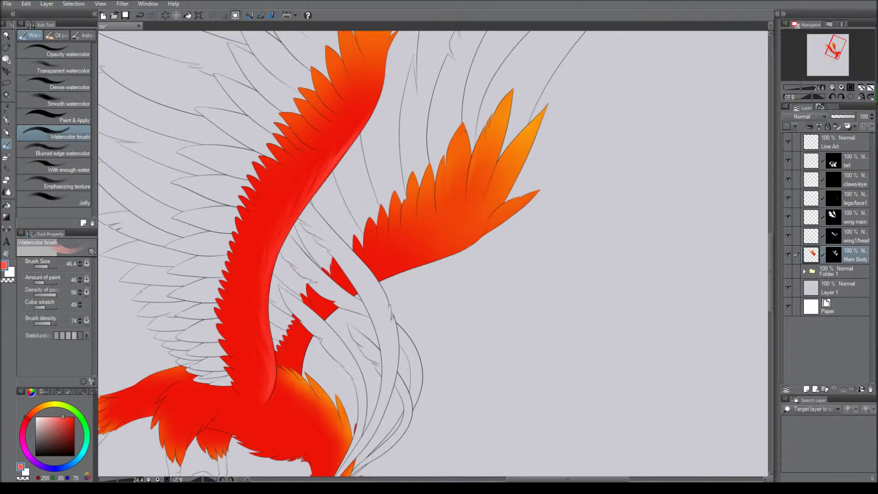
left_click_drag(398, 265, 411, 266)
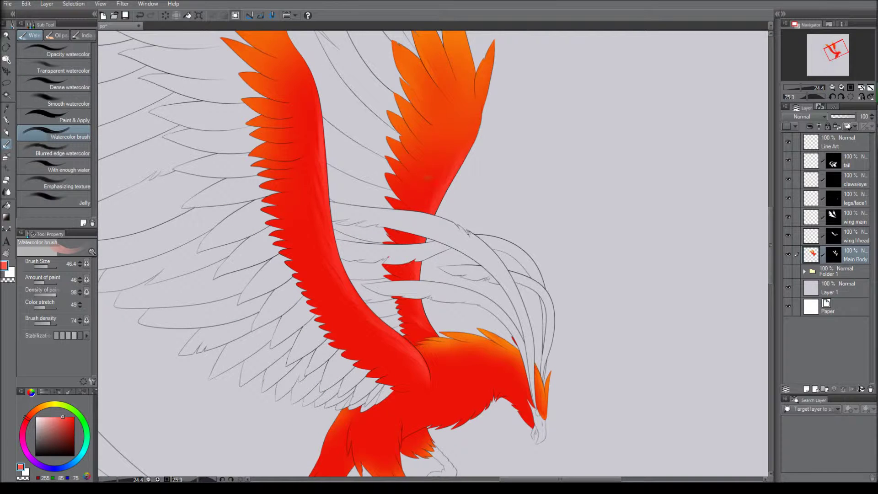
- Paint small light red feather highlights on the chest and thigh with the Watercolor brush at size 31.2
mouse_move(366, 320)
left_mouse_down()
mouse_move(306, 203)
mouse_move(295, 201)
left_mouse_up()
left_click(57, 49)
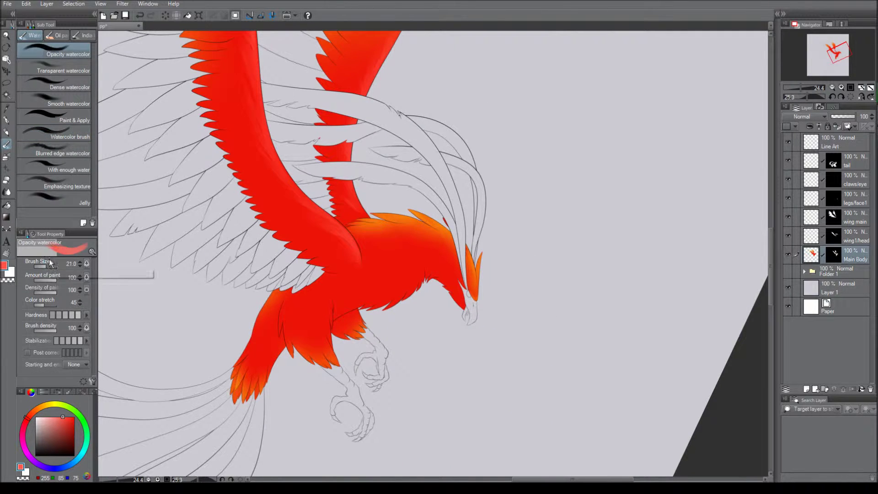
left_click(58, 132)
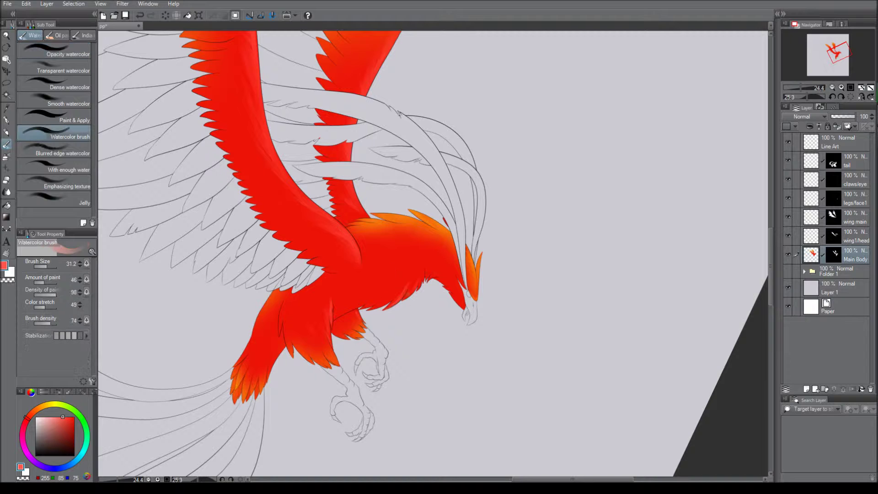
key("ctrl+@")
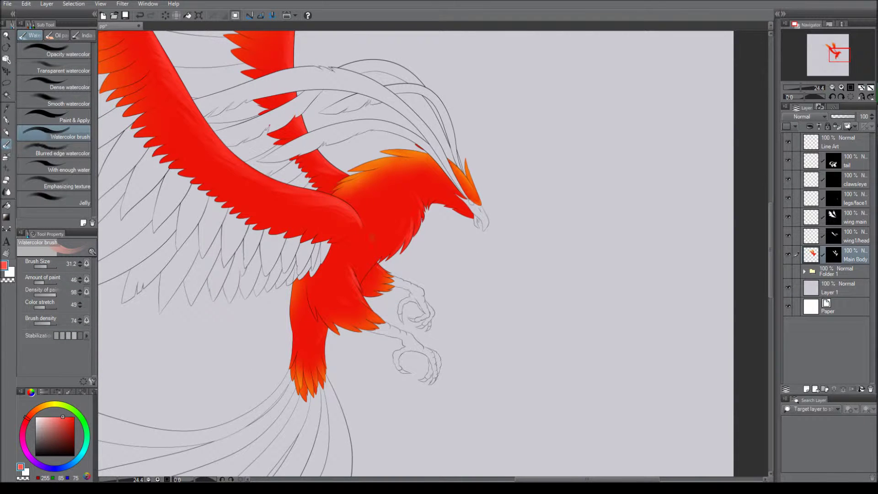
- Raise the Watercolor brush's amount of paint to 70 and add feather highlights on the chest and thigh at sizes 84.1 and 38.1
left_click(69, 50)
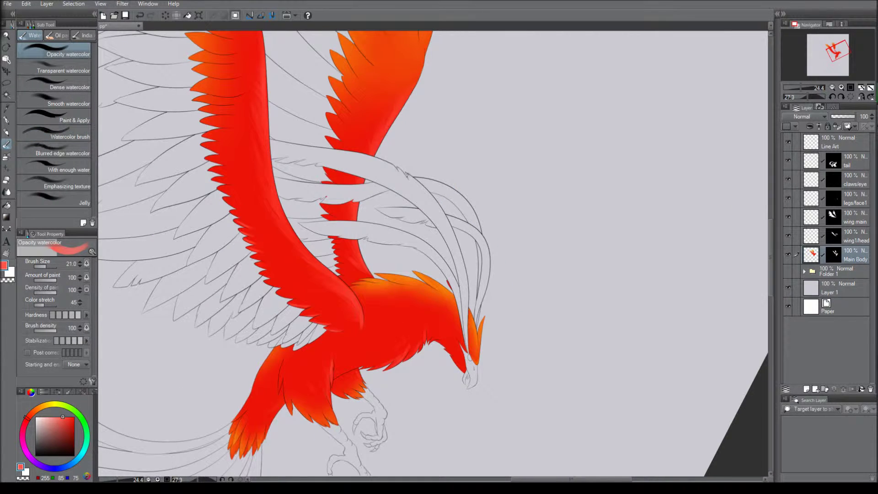
left_click(68, 133)
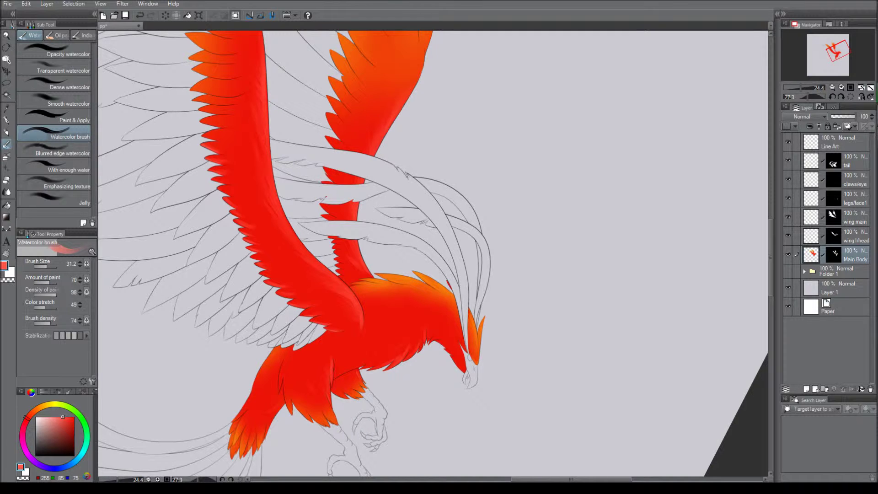
left_click_drag(231, 194, 369, 250)
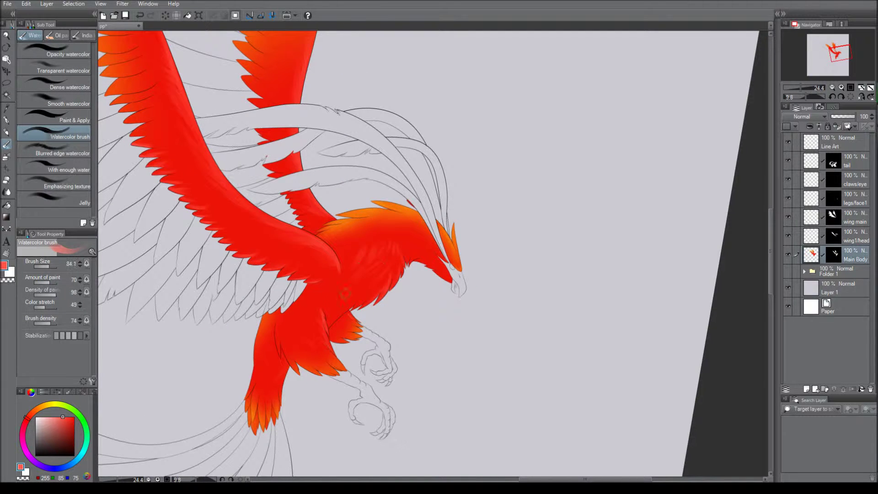
left_click_drag(44, 267, 46, 266)
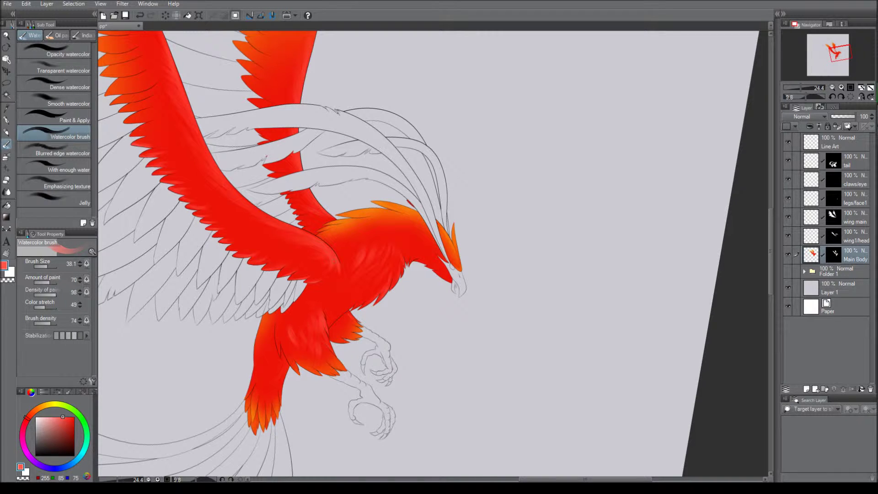
- Choose a darker red (190, 0, 0) and paint feather shadows on the chest, neck, thighs and wing underside
left_click(73, 420)
left_click(74, 425)
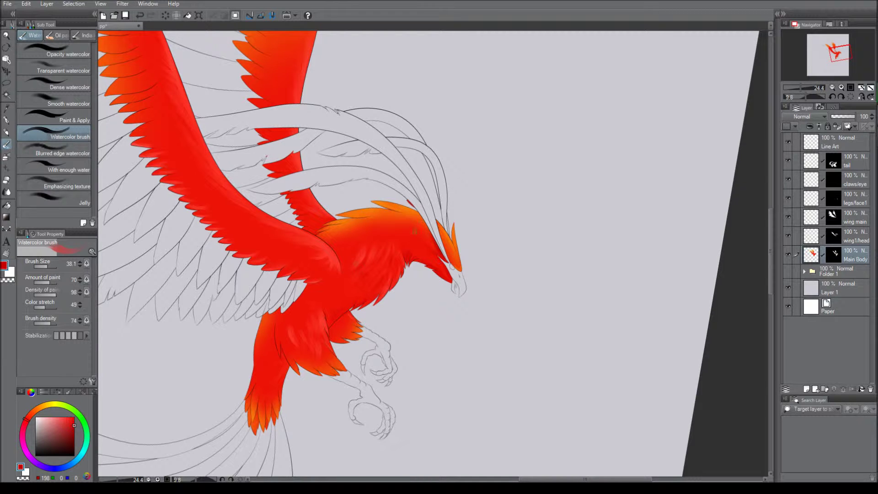
left_click_drag(309, 254, 325, 192)
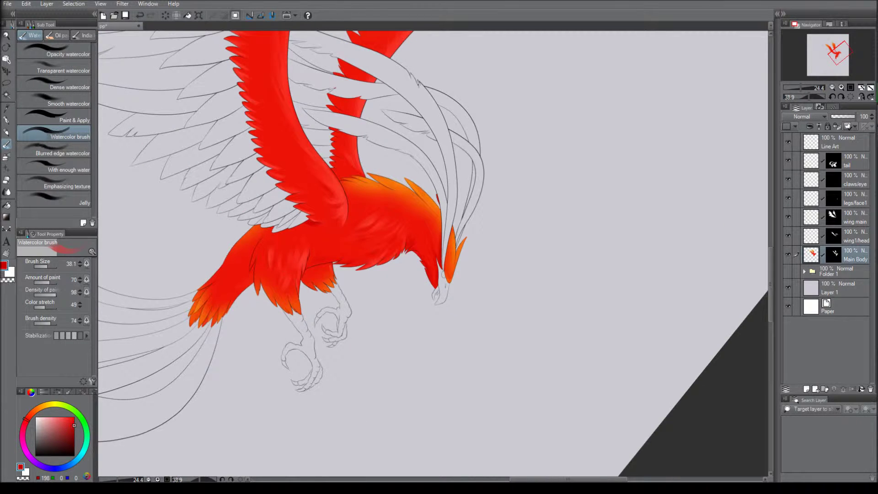
left_click_drag(311, 256, 304, 301)
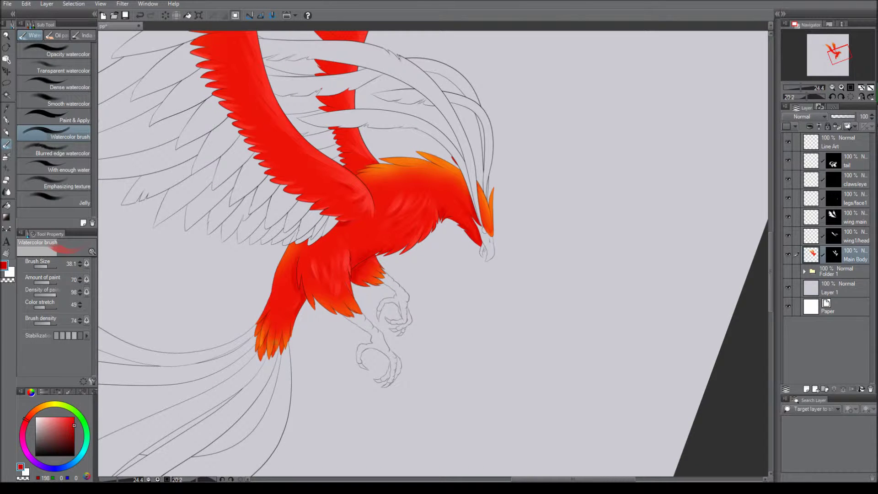
left_click_drag(300, 242, 292, 426)
left_click_drag(338, 353, 270, 289)
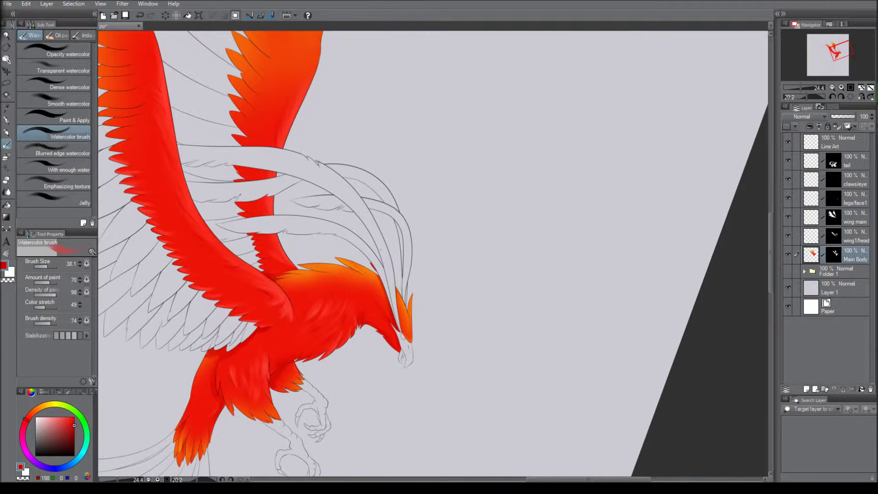
- Deepen the creases of the body, thigh and wing joint with dark crimson (129, 0, 16) at brush size 31.2
left_click(74, 436)
left_click(53, 262)
left_click_drag(293, 320, 320, 247)
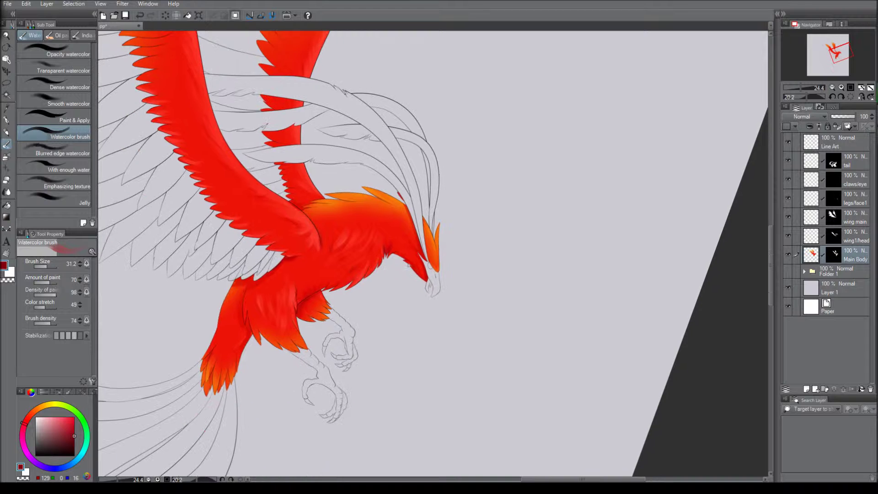
- Choose light orange (255, 169, 45) and paint highlights on the orange feathers of the body and wing tips
left_click(40, 405)
left_click(67, 416)
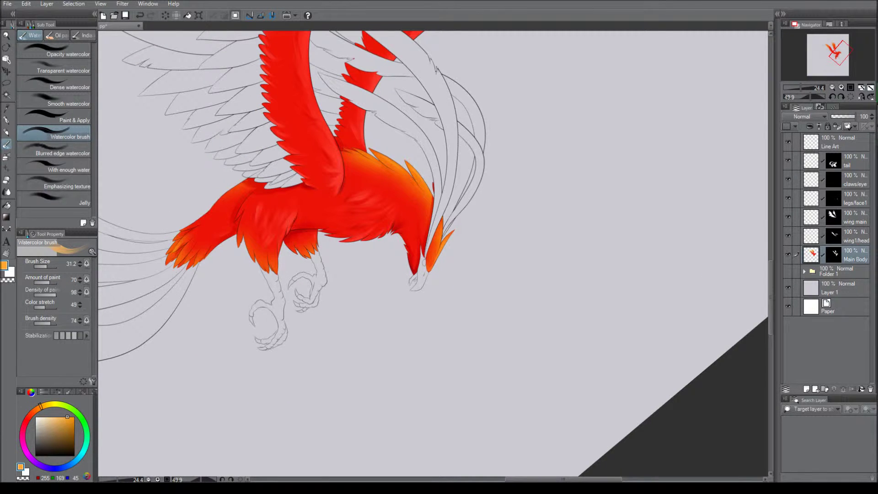
left_click_drag(433, 92, 429, 162)
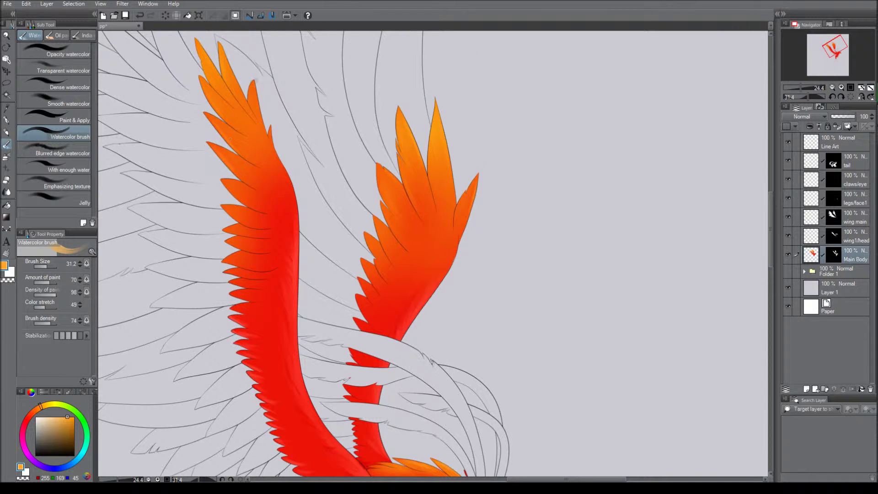
left_click_drag(258, 192, 190, 27)
- Paint the wing-tip feathers with sampled orange (240, 88, 0) and a darker shade of it to separate them
left_click(374, 293, "alt")
left_click(140, 16)
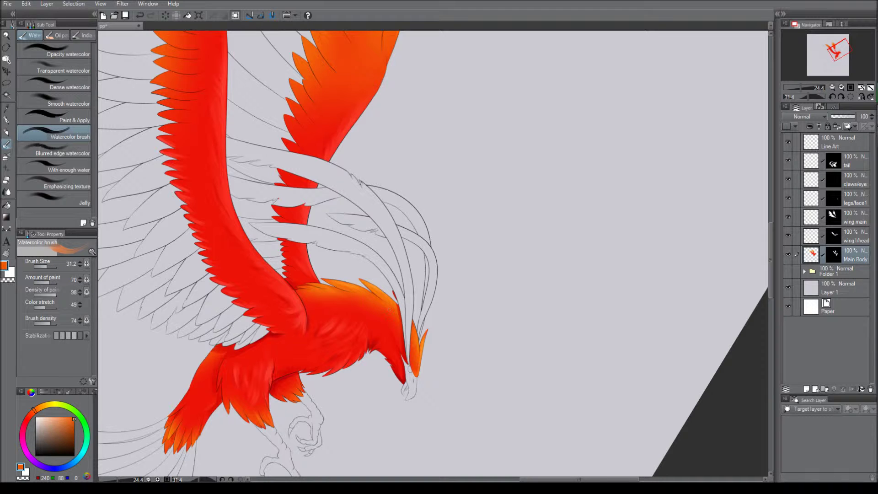
left_click_drag(366, 274, 389, 202)
left_click_drag(374, 32, 379, 204)
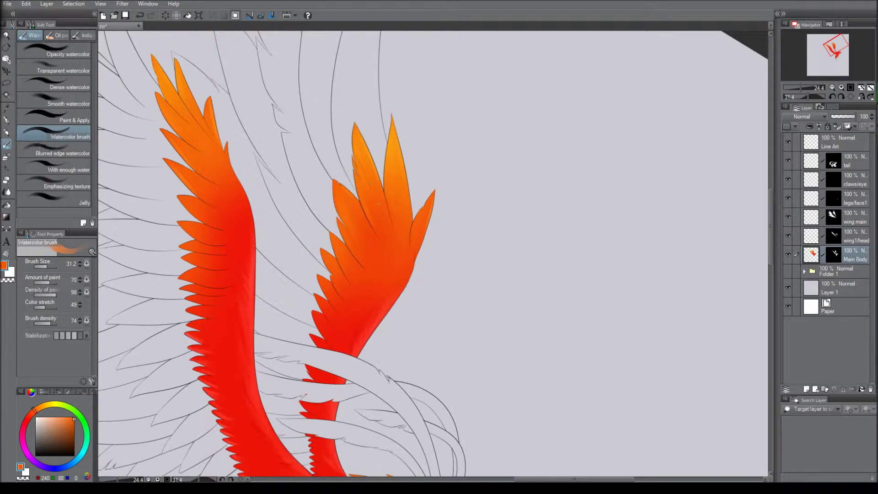
left_click(74, 425)
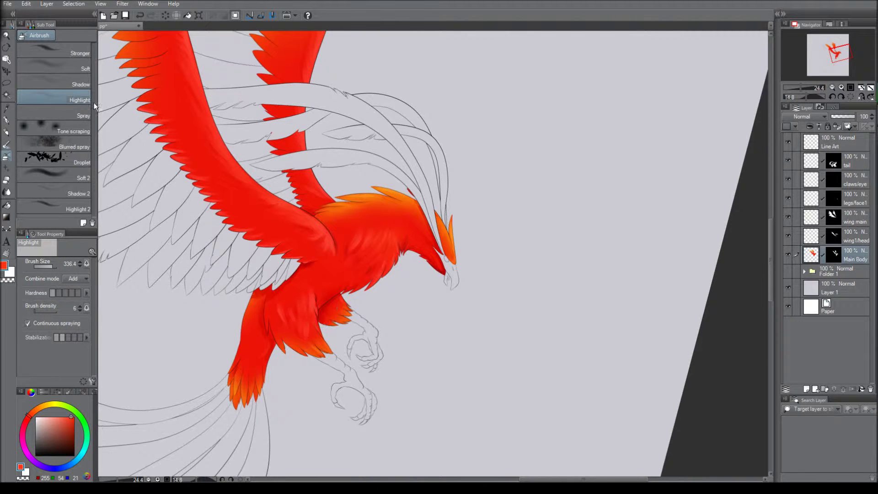
- Shade the body and wings in dark red (201, 11, 0) with the Shadow airbrush, reducing its size from 336.4 to 84.1
left_click(77, 84)
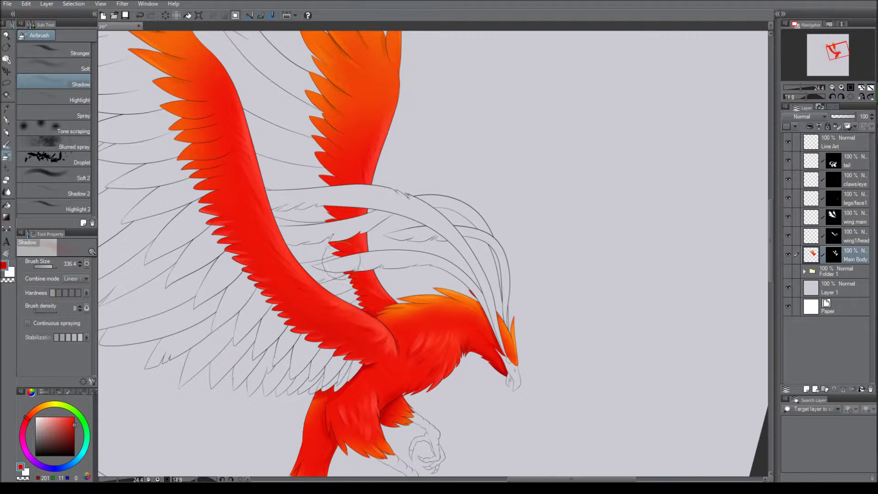
scroll(331, 258, "down", 2)
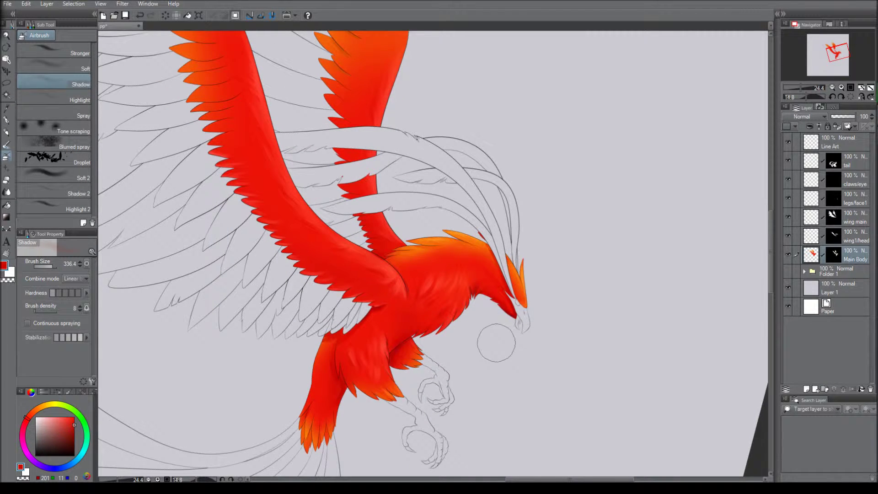
scroll(496, 343, "down", 1)
scroll(434, 254, "up", 4)
left_click(47, 266)
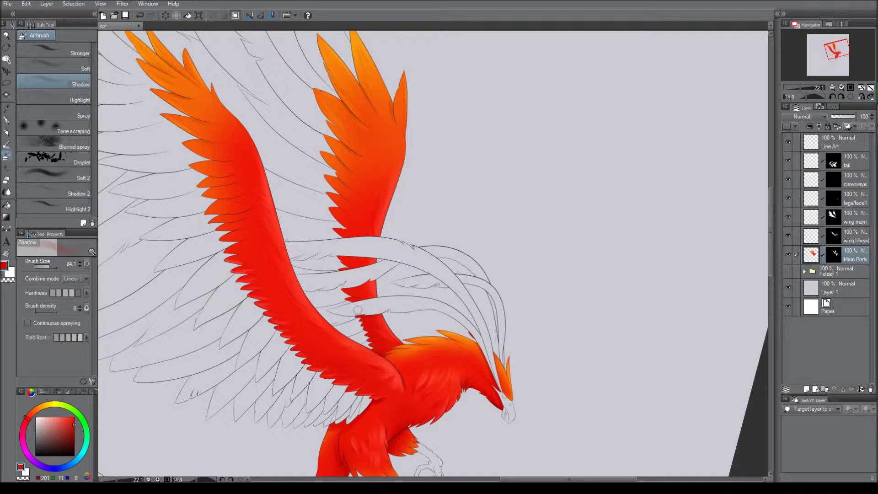
scroll(356, 256, "down", 2)
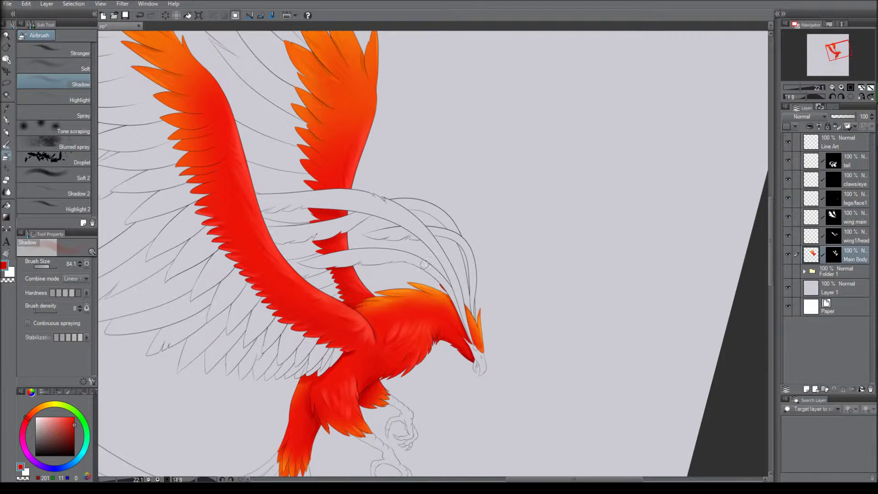
- Undo the last shadow stroke and deepen the shading on the body and thighs with crimson (153, 0, 21)
scroll(429, 256, "down", 1)
left_click(72, 419)
left_click(74, 432)
key("ctrl+z")
left_click_drag(448, 326, 470, 315)
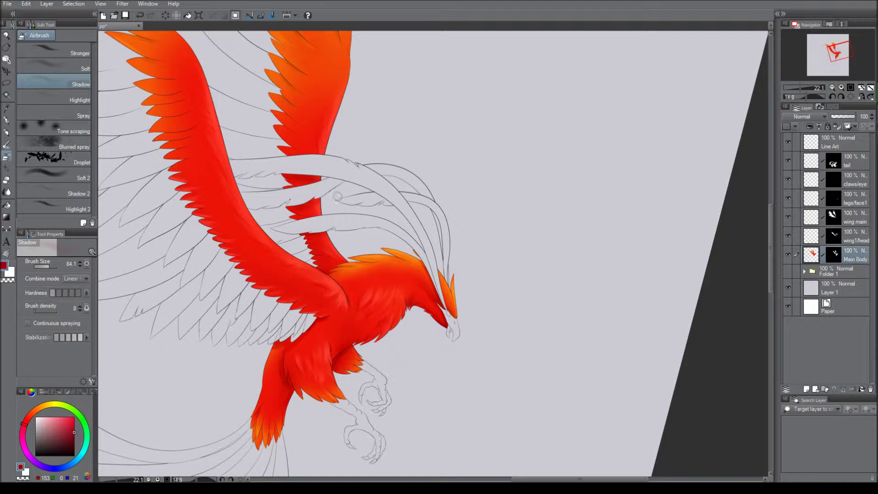
- On the legs/face1 layer, color the beak yellow and airbrush teal (21, 185, 198) around the eye with the Soft airbrush at size 46.4
scroll(430, 256, "up", 1)
scroll(613, 403, "up", 4)
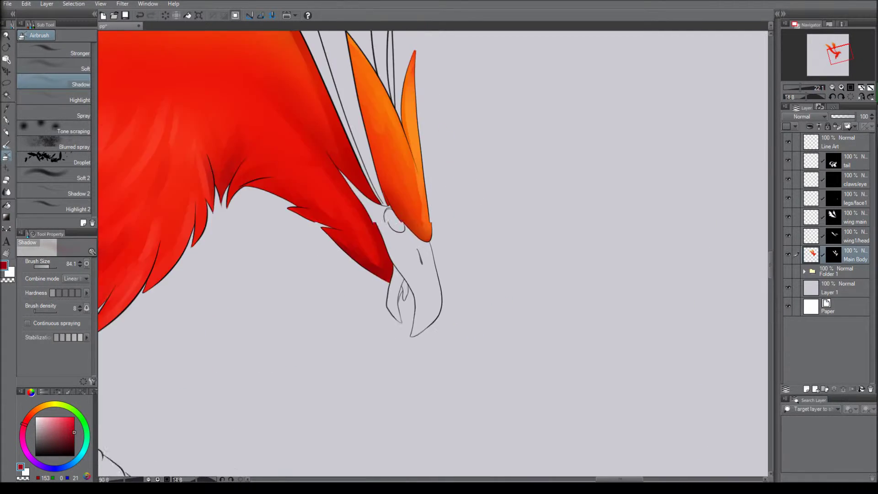
key("p")
left_click_drag(315, 228, 365, 282)
key("b")
key("bracketleft")
mouse_move(320, 224)
left_mouse_down()
mouse_move(357, 232)
mouse_move(328, 231)
mouse_move(352, 263)
left_mouse_up()
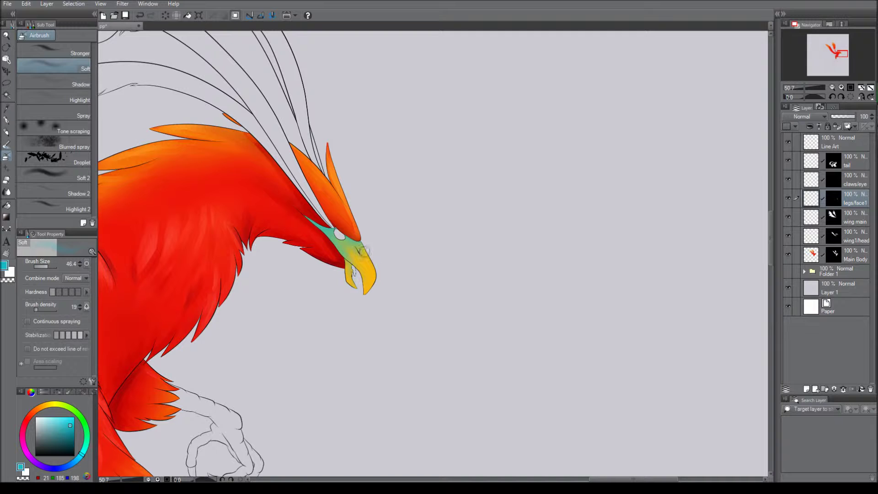
- Airbrush pink (255, 105, 142) and muted mauve (120, 85, 93) over the teal skin between the eye and beak
left_click(326, 235, "alt")
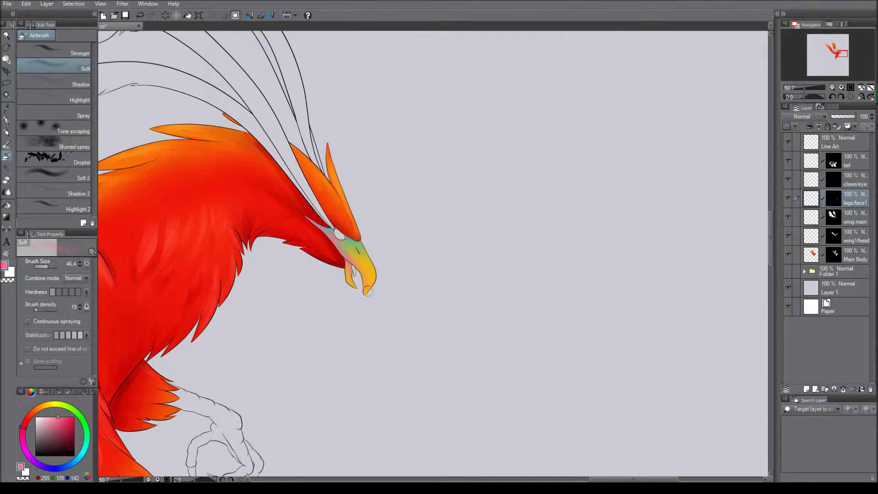
scroll(367, 290, "up", 3)
left_click(46, 437)
mouse_move(263, 206)
left_mouse_down()
mouse_move(288, 226)
mouse_move(308, 226)
mouse_move(322, 268)
left_mouse_up()
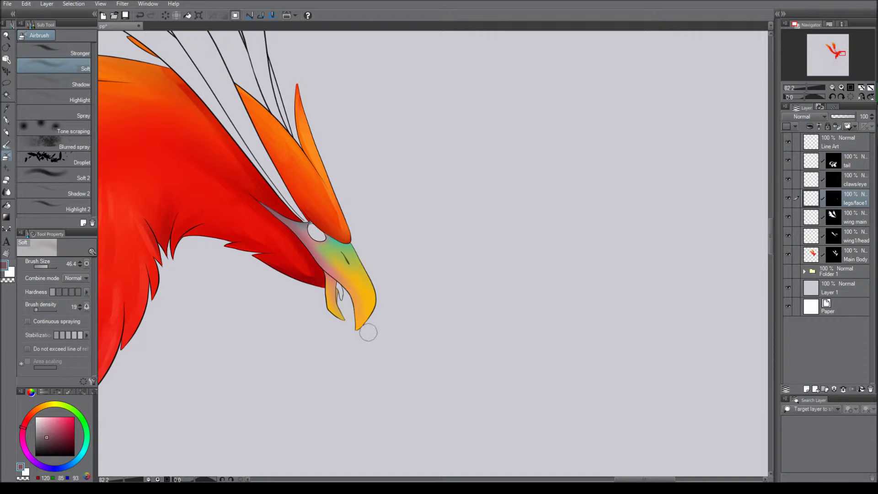
- Shade the lower beak and beak edges with orange (248, 163, 9) using the Shadow airbrush at size 9.5, and blend them with Soothing watercolor
left_click(364, 304, "alt")
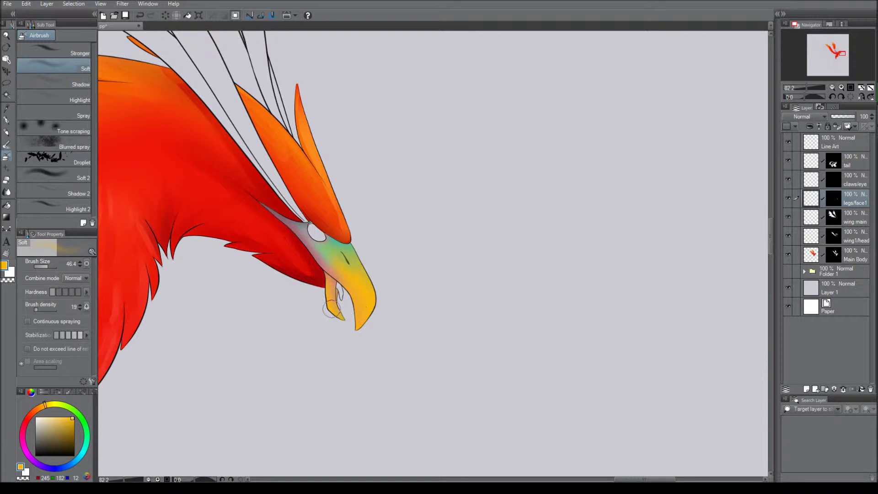
left_click(311, 224, "alt")
left_click(77, 84)
left_click_drag(48, 267, 42, 267)
left_click(339, 299, "alt")
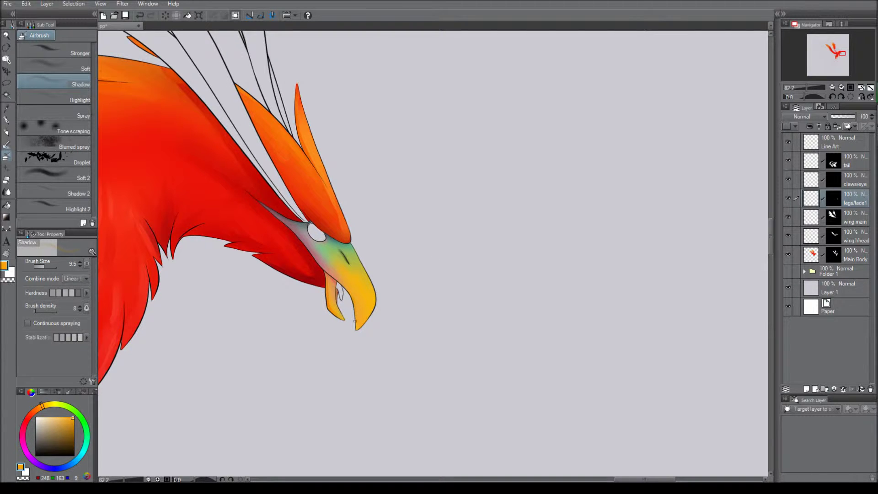
left_click(7, 192)
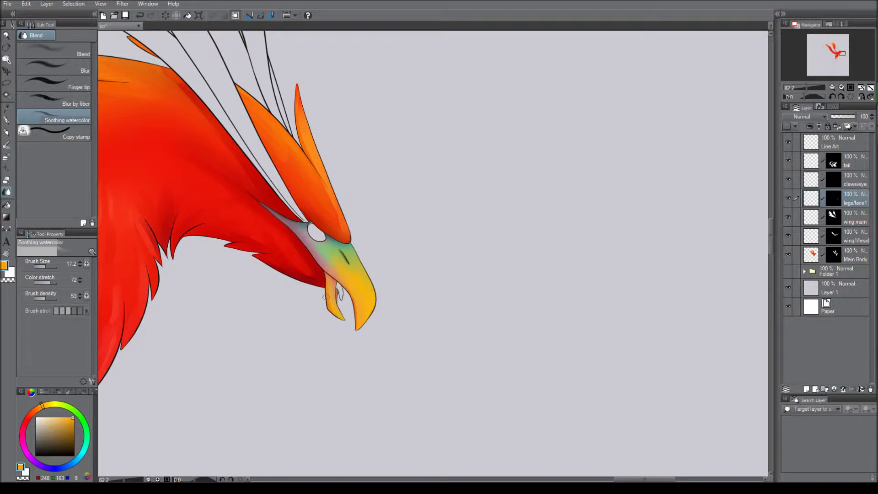
left_click(362, 317, "alt")
key("b")
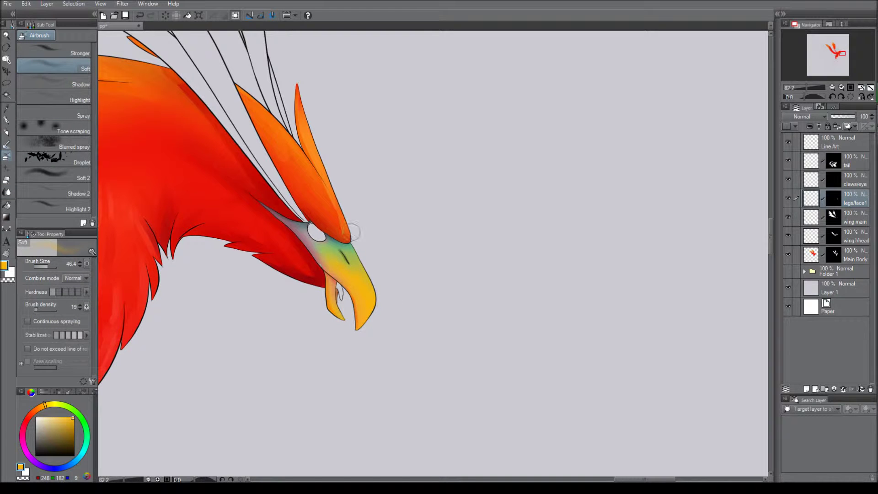
- Darken the skin around the eye with slate grey (78, 87, 89) using the Shadow airbrush at size 25.6
left_click(54, 84)
key("bracketright")
key("bracketright")
key("bracketright")
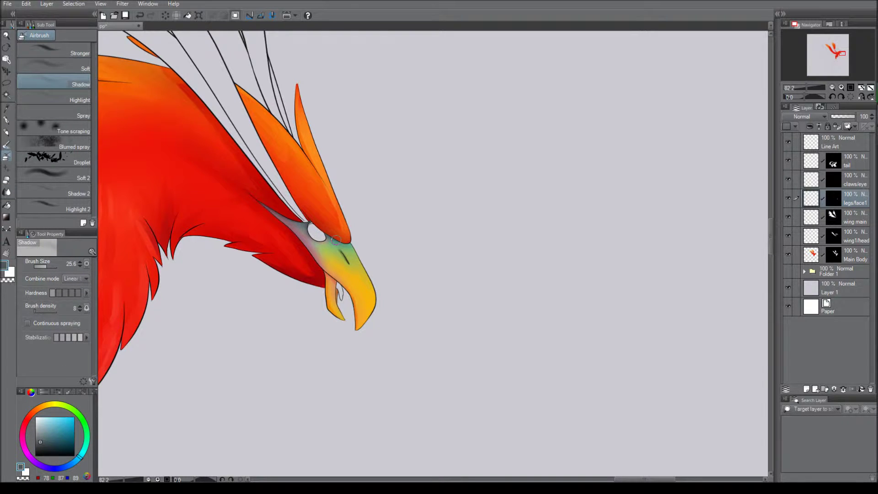
- On the claws/eye layer, paint the tongue red (198, 75, 78), shade it with dark red (183, 9, 13) and add pink (255, 147, 150) highlights
scroll(374, 339, "up", 3)
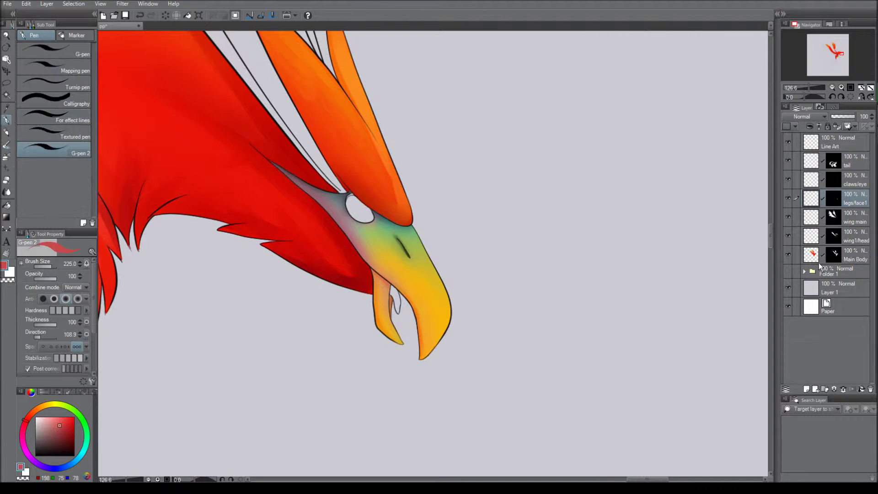
left_click(393, 297, "alt")
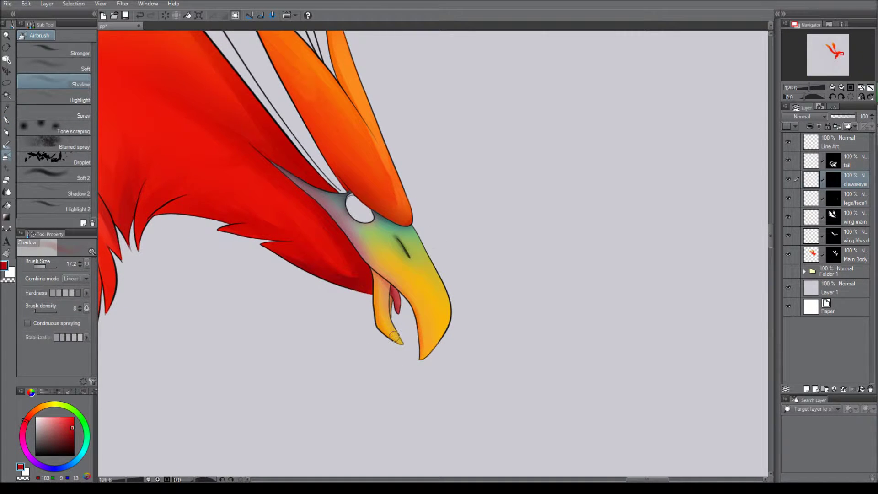
key("j")
key("b")
left_click(397, 301, "alt")
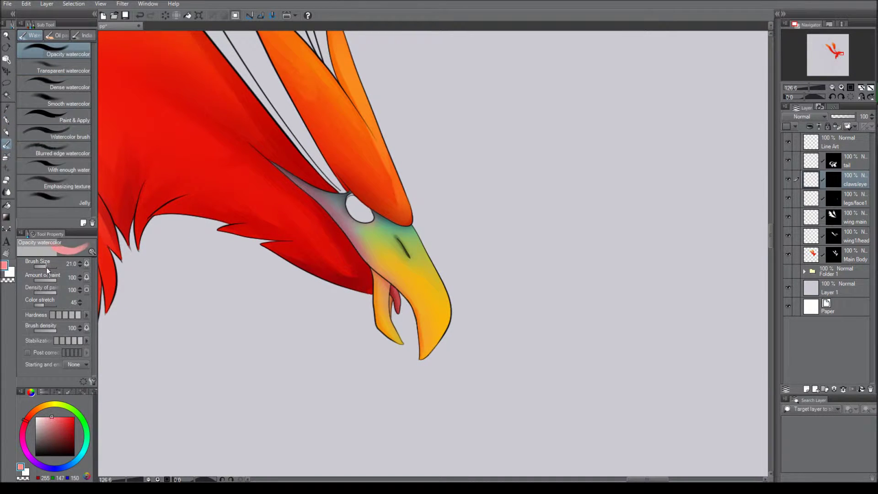
- Fill the eye with dark grey (69, 64, 75) using G-pen 2, and select the eye shape expanded by 1 px
left_click_drag(357, 210, 375, 233)
key("p")
left_click(374, 216, "alt")
scroll(374, 216, "up", 2)
left_click(401, 256, "alt")
left_click_drag(396, 258, 386, 240)
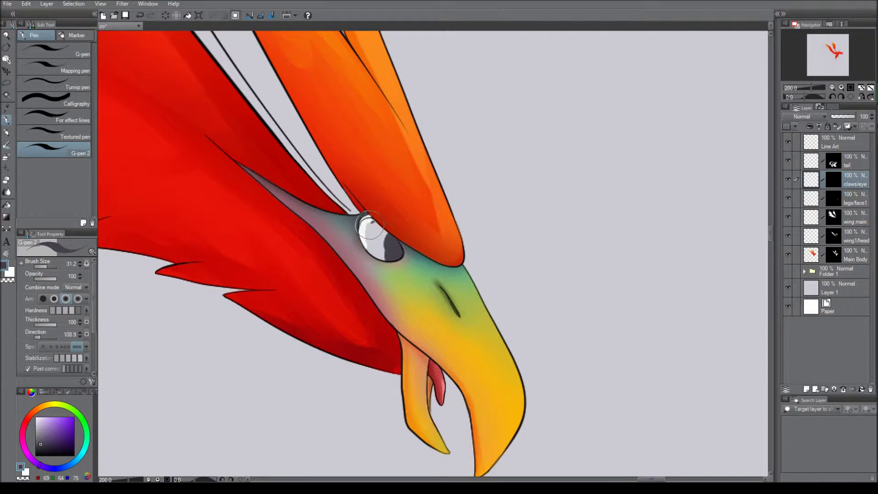
key("w")
left_click(369, 237)
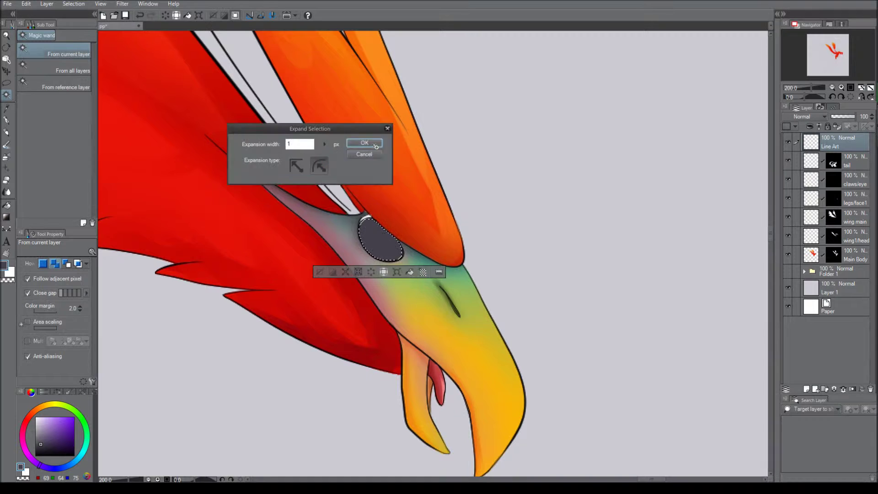
- Shade the selected eye with the Shadow airbrush at size 14.1, add a muted purple (111, 93, 132) highlight and soften the tones
left_click(6, 157)
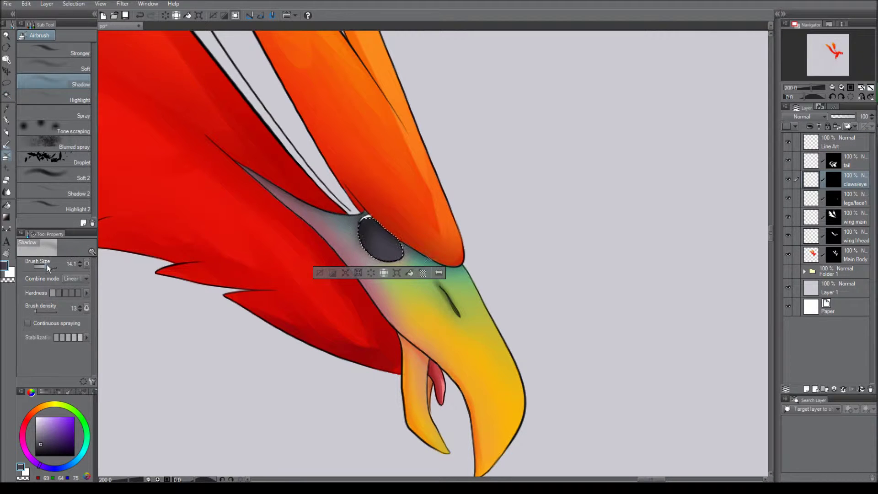
left_click(69, 100)
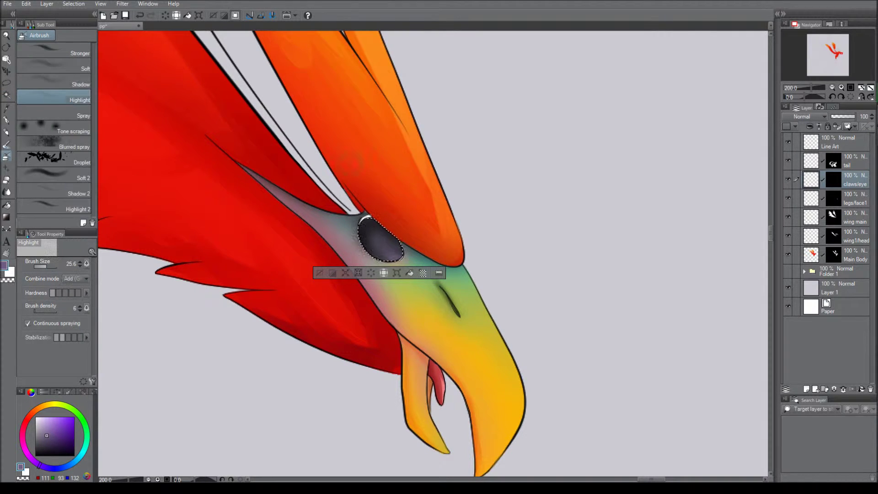
key("j")
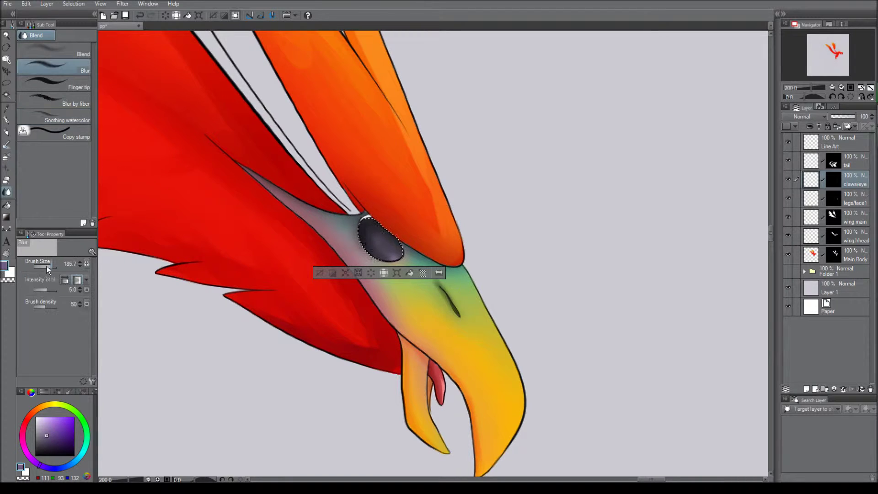
key("b")
left_click(365, 246, "alt")
left_click(44, 452)
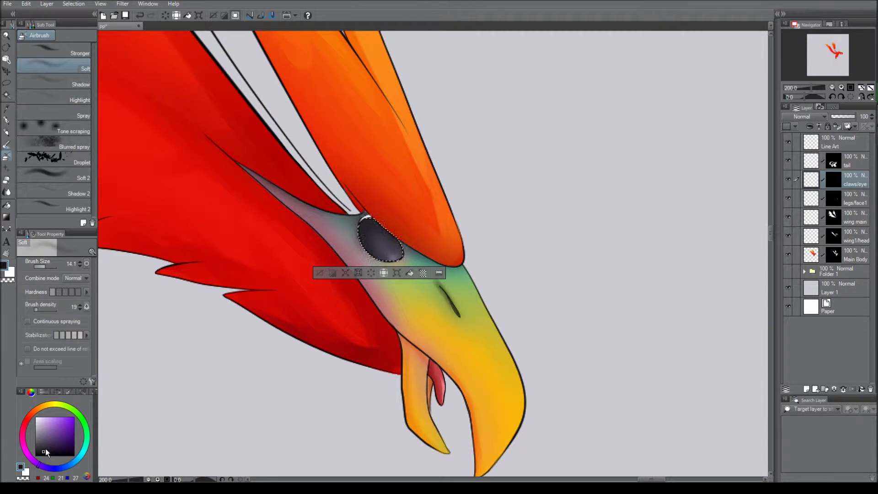
- Dot white reflections on the eye with G-pen 2, airbrush a purple (150, 114, 186) highlight at size 9.5, and clear the selection
left_click(54, 99)
key("x")
left_click(392, 248)
left_click(392, 255)
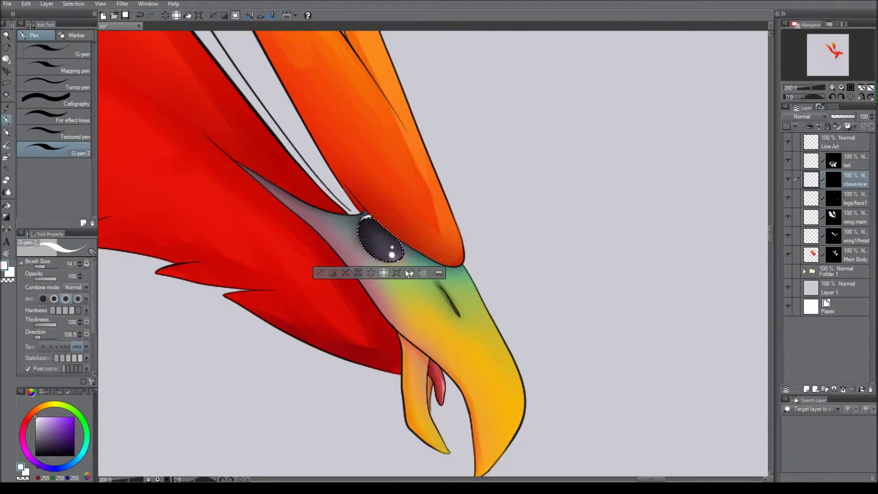
left_click(51, 427)
left_click_drag(46, 266, 43, 266)
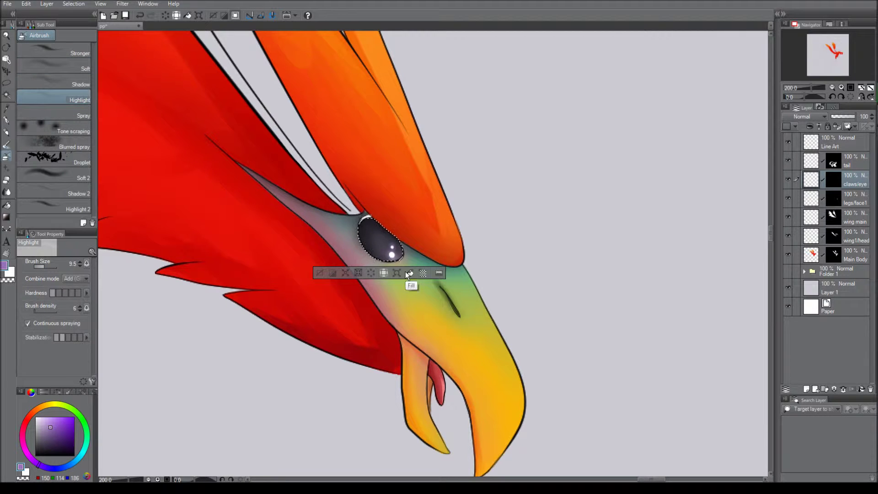
key("ctrl+d")
- On the legs/face1 layer, fill both legs and feet with flat brown, leaving the claws uncolored
scroll(420, 288, "down", 4)
scroll(457, 257, "down", 10)
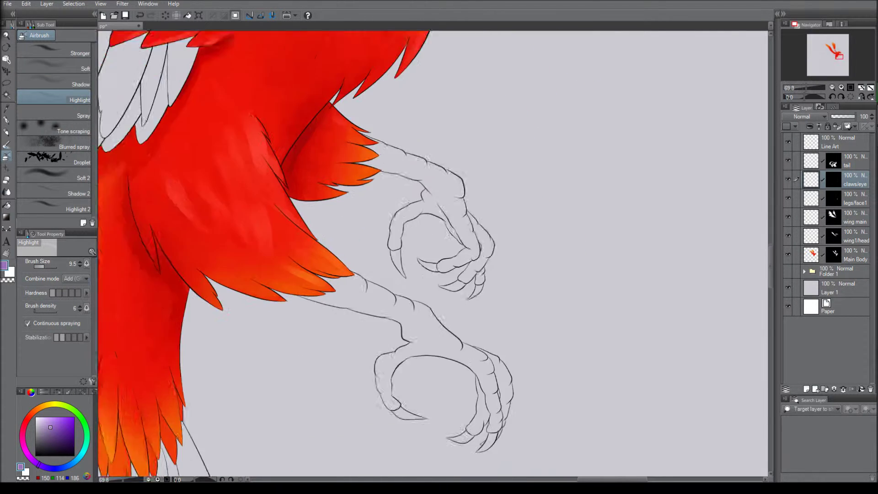
left_click(855, 199)
key("p")
mouse_move(279, 262)
left_mouse_down()
mouse_move(393, 320)
mouse_move(412, 366)
left_mouse_up()
mouse_move(343, 233)
left_mouse_down()
mouse_move(361, 196)
mouse_move(403, 238)
left_mouse_up()
- Start shading the legs in dark brown (54, 36, 36) with the Opacity watercolor brush at size 31.2
left_click(7, 144)
left_click(50, 444)
left_click_drag(805, 97, 819, 97)
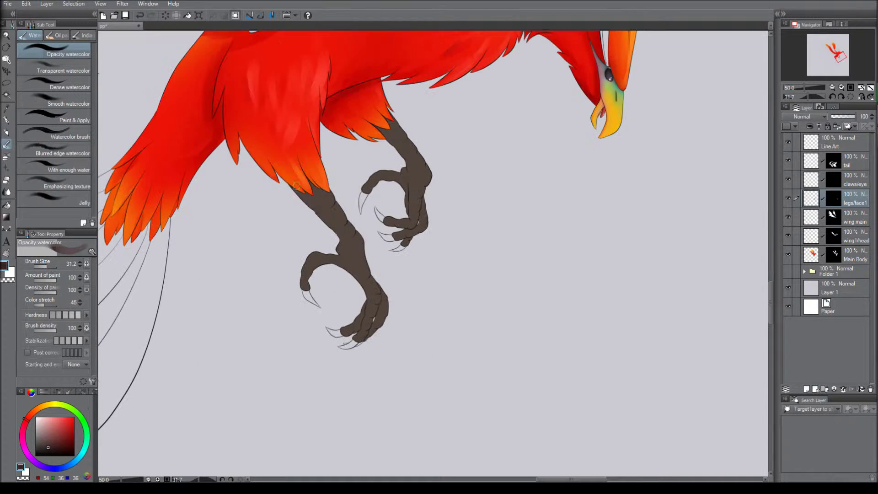
mouse_move(345, 240)
left_mouse_down()
mouse_move(330, 252)
mouse_move(367, 302)
left_mouse_up()
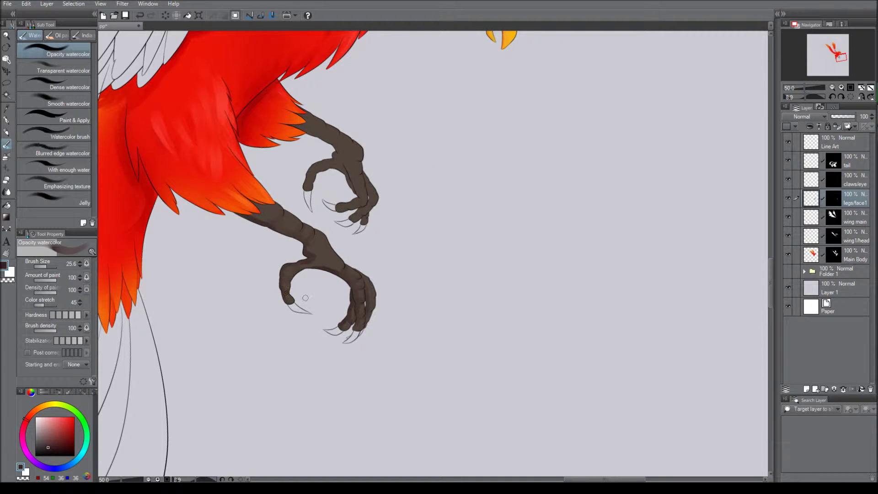
- Add finer dark brown shading to the toes and leg creases, reducing the brush from size 25.6 to 14.1
left_click_drag(349, 170, 352, 177)
left_click_drag(48, 270, 45, 266)
left_click_drag(327, 160, 313, 169)
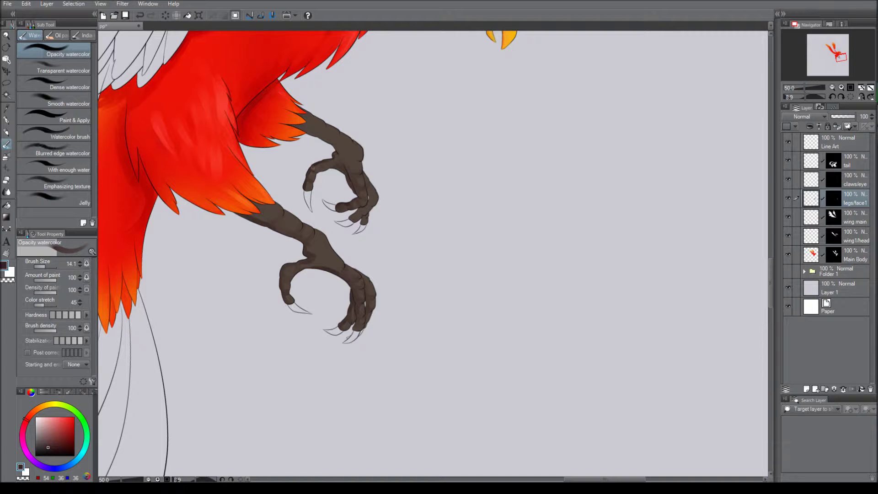
left_click_drag(304, 130, 335, 149)
key("^")
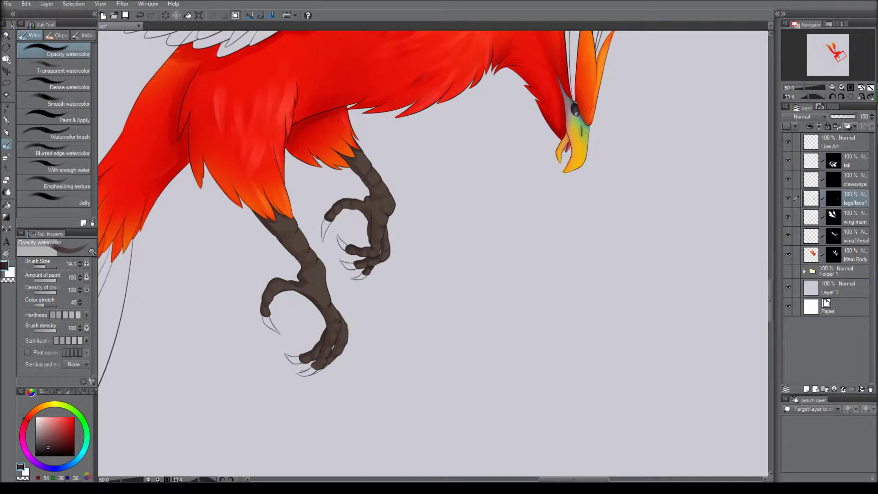
key("-")
key("ctrl+@")
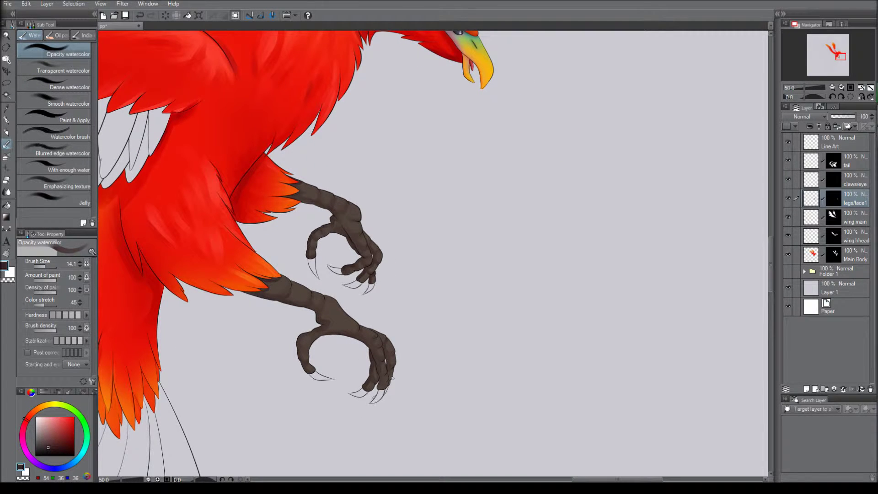
- Paint light brown (141, 119, 105) highlights on the scales of both legs and toes with the Opacity watercolor brush at size 17.2
left_click(34, 407)
left_click(45, 435)
left_click(48, 266)
left_click_drag(339, 200, 359, 194)
key("bracketleft")
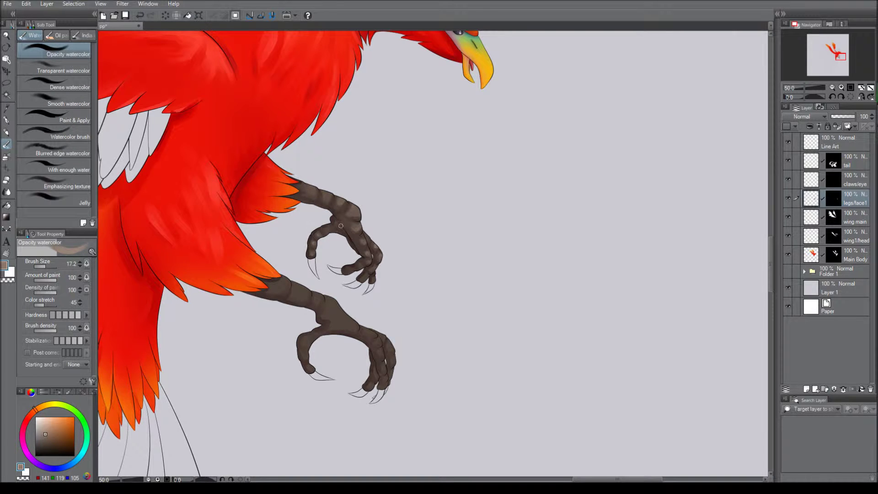
left_click_drag(340, 225, 322, 243)
left_click_drag(352, 284, 276, 209)
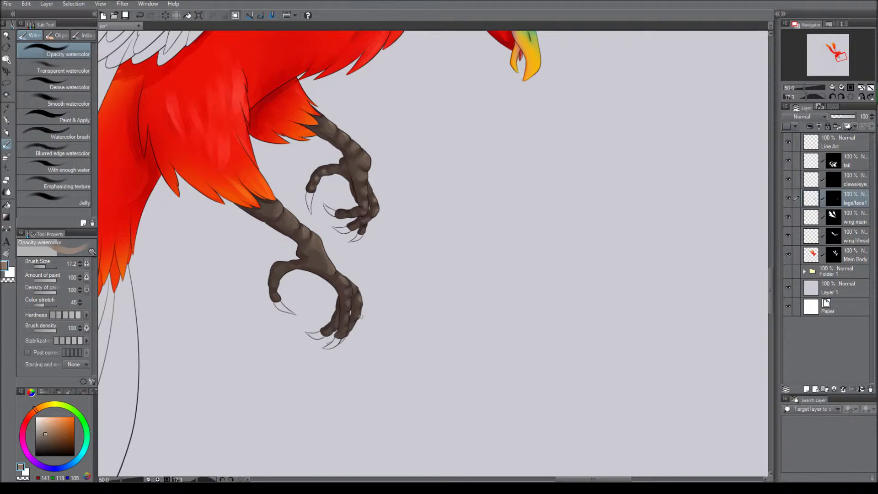
- Blend the leg tones with Soothing watercolor and Blur, and airbrush broad highlights and dark brown (51, 32, 31) shadows over them
key("j")
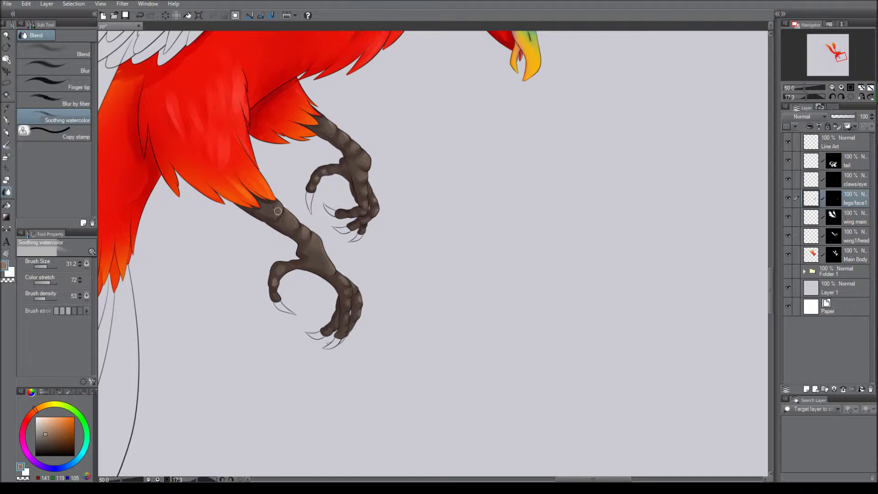
left_click(55, 66)
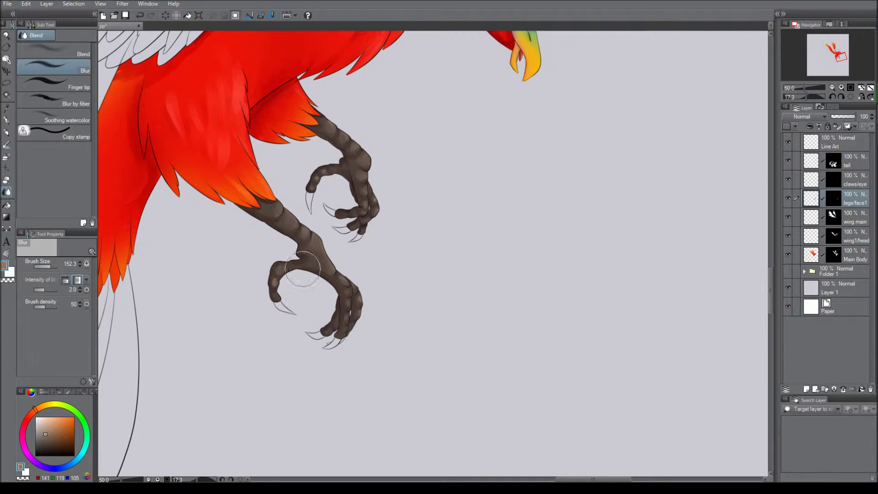
key("b")
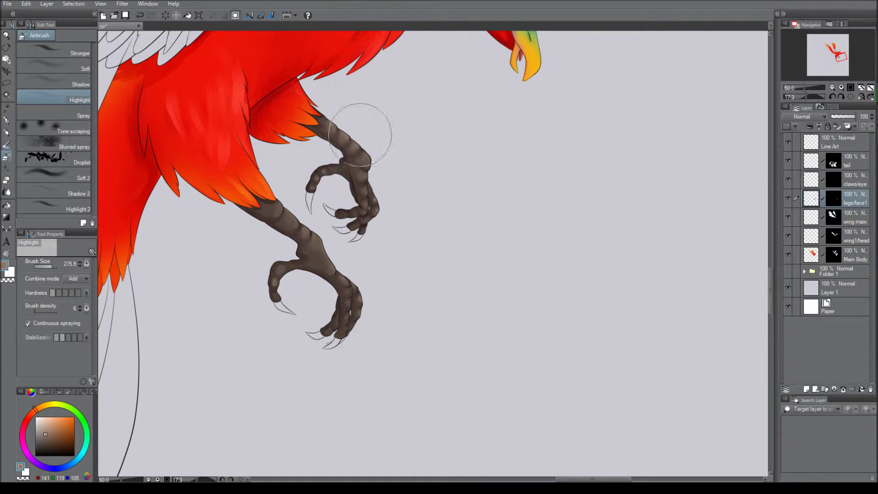
left_click(78, 84)
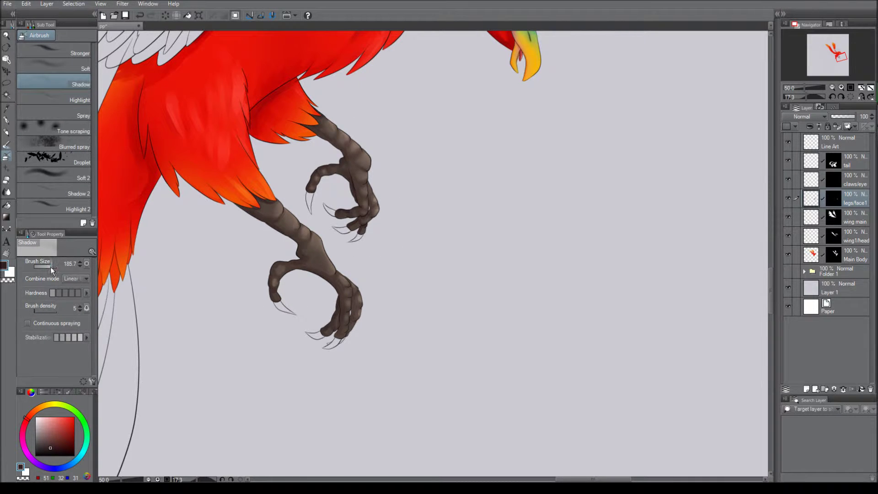
- Add thin beige (210, 189, 173) highlights along the legs and toes with the Opacity watercolor brush at size 7
scroll(276, 261, "down", 2)
scroll(277, 261, "up", 3)
left_click(42, 423)
left_click(6, 144)
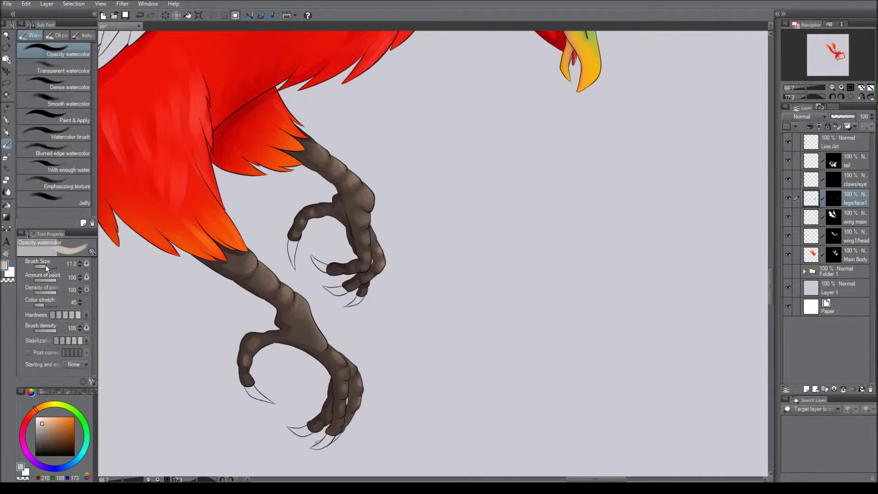
left_click(80, 266)
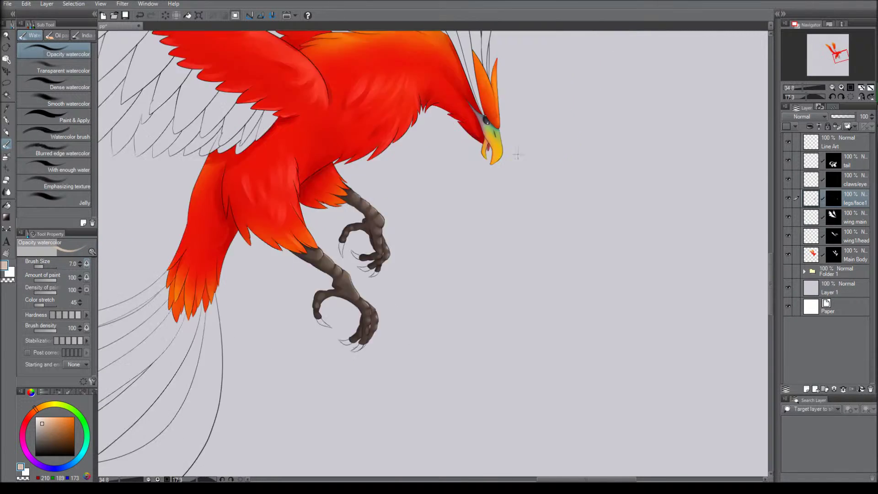
- Paint cream (255, 232, 174) highlights on the beak and brighten it with yellow (255, 195, 48) using the Highlight airbrush at size 102.5
left_click(49, 418)
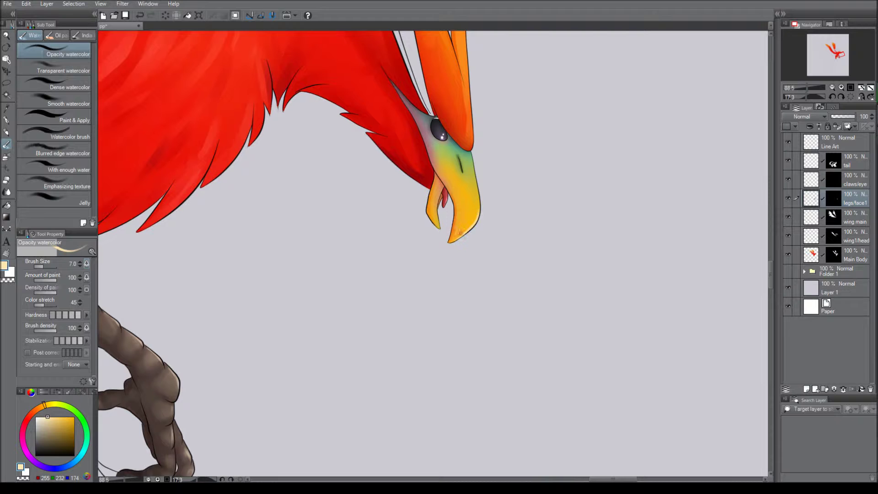
left_click(469, 215, "alt")
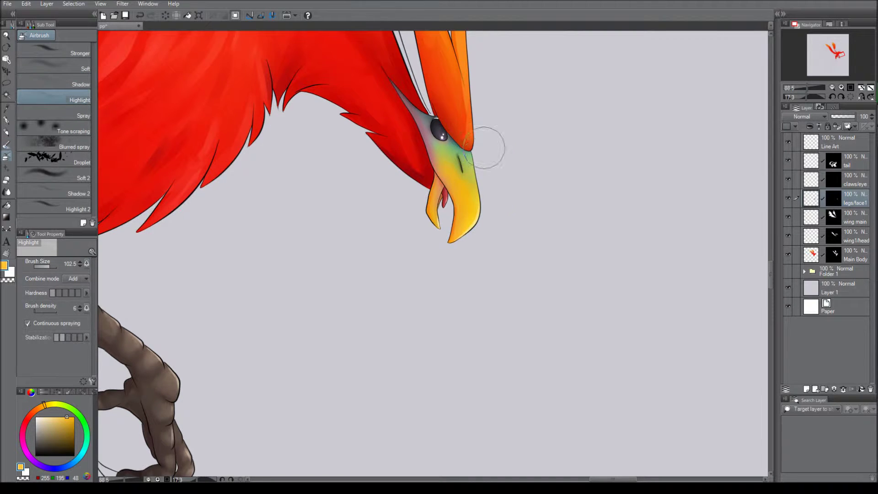
scroll(490, 147, "down", 1)
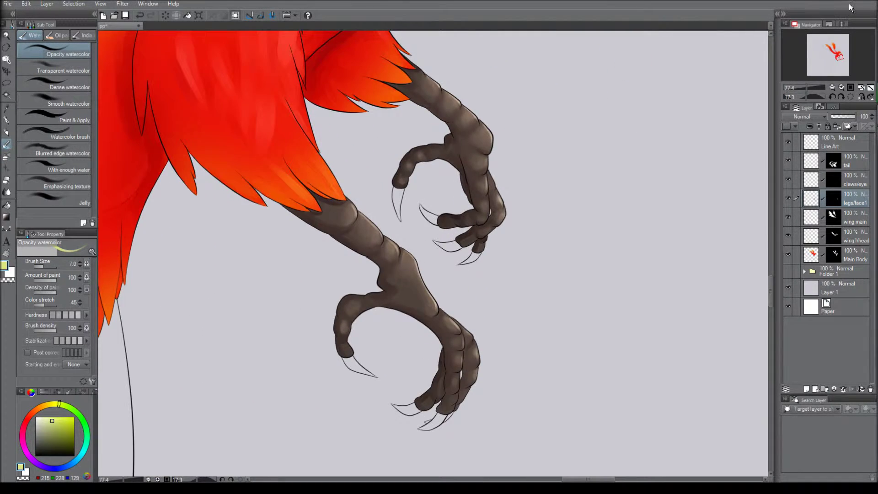
- On the claws/eye layer, paint the claws of both feet off-white, soften them with Blur, and add pure white highlights at size 7
left_click(855, 179)
left_click_drag(394, 190, 400, 217)
left_click_drag(423, 208, 473, 256)
left_click_drag(345, 358, 377, 376)
left_click_drag(393, 404, 451, 427)
left_click(40, 410)
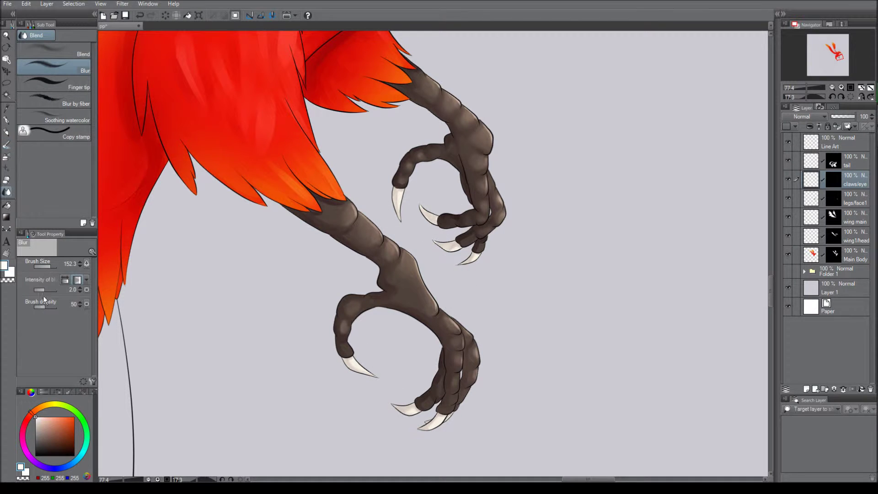
key("x")
scroll(436, 423, "down", 5)
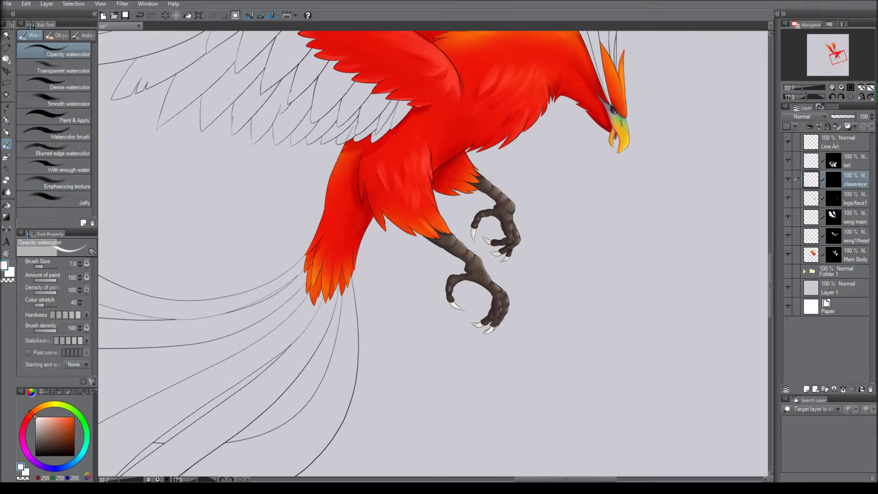
- On the wing1/head layer, fill the long crest feathers with orange-red (241, 69, 10) using G-pen 2 at size 225
scroll(436, 423, "up", 2)
scroll(476, 320, "down", 3)
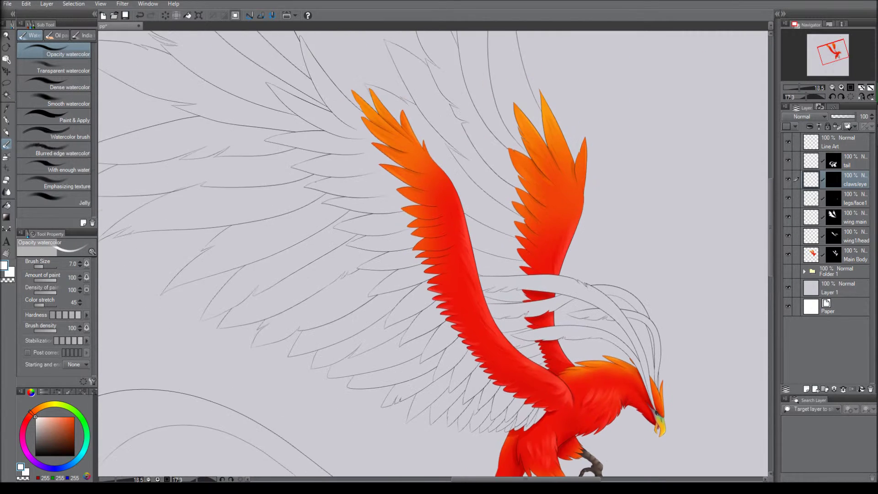
key("p")
mouse_move(476, 320)
left_mouse_down()
mouse_move(411, 238)
mouse_move(279, 235)
mouse_move(238, 160)
mouse_move(343, 200)
mouse_move(238, 208)
left_mouse_up()
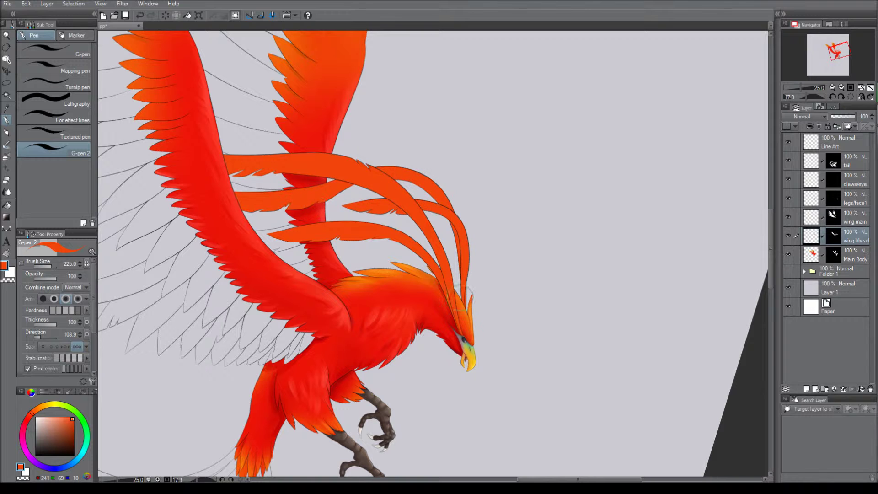
- Airbrush yellow (255, 234, 15) over the outer parts of the crest feathers with the Soft airbrush
key("b")
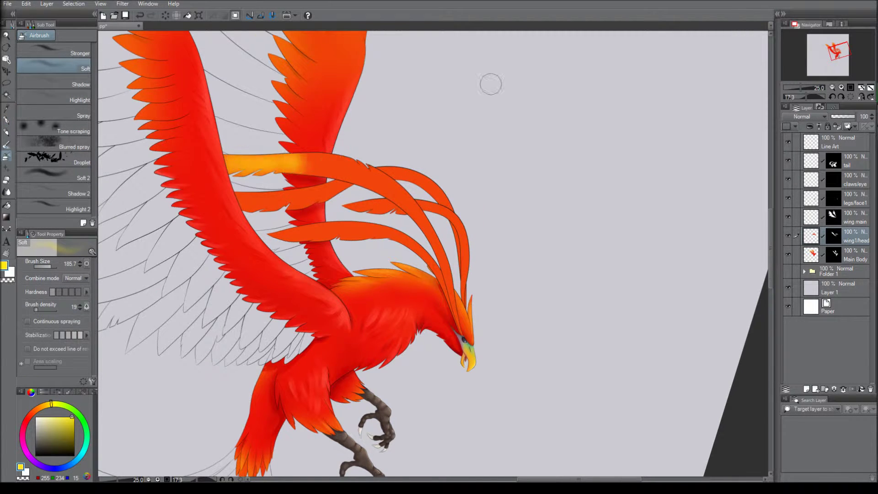
left_click_drag(490, 84, 412, 192)
mouse_move(389, 137)
left_mouse_down()
mouse_move(297, 206)
mouse_move(316, 240)
mouse_move(363, 259)
left_mouse_up()
key("bracketleft")
key("bracketleft")
key("bracketleft")
key("bracketleft")
key("bracketleft")
key("bracketleft")
- Tint the crest feather tips with cyan (0, 240, 233) using the Soft airbrush at size 226.4
left_click_drag(475, 294, 648, 202)
mouse_move(232, 179)
left_mouse_down()
mouse_move(274, 191)
mouse_move(353, 178)
left_mouse_up()
key("bracketright")
mouse_move(269, 208)
left_mouse_down()
mouse_move(389, 258)
mouse_move(311, 215)
mouse_move(224, 215)
left_mouse_up()
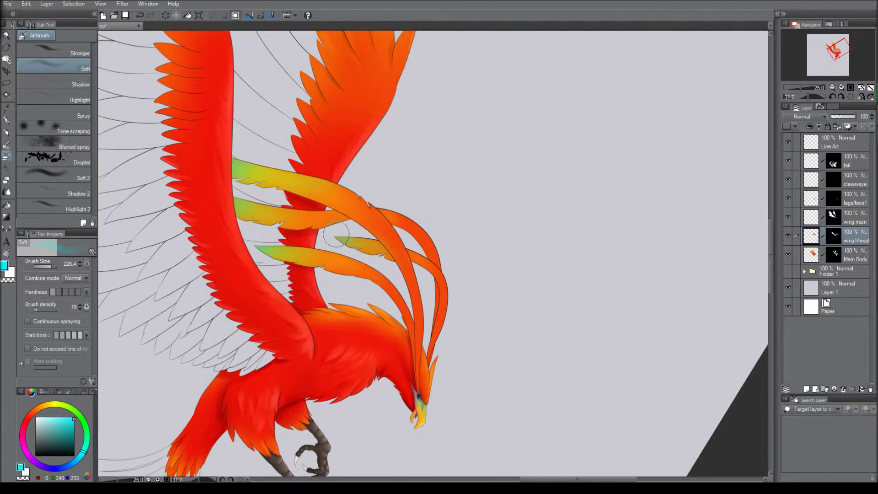
- Shade the lower parts and overlaps of the crest feathers in red (195, 22, 0) with the Shadow airbrush at size 38.1
scroll(412, 213, "up", 2)
left_click(412, 212, "alt")
left_click(81, 84)
left_click_drag(72, 419, 74, 426)
left_click(48, 267)
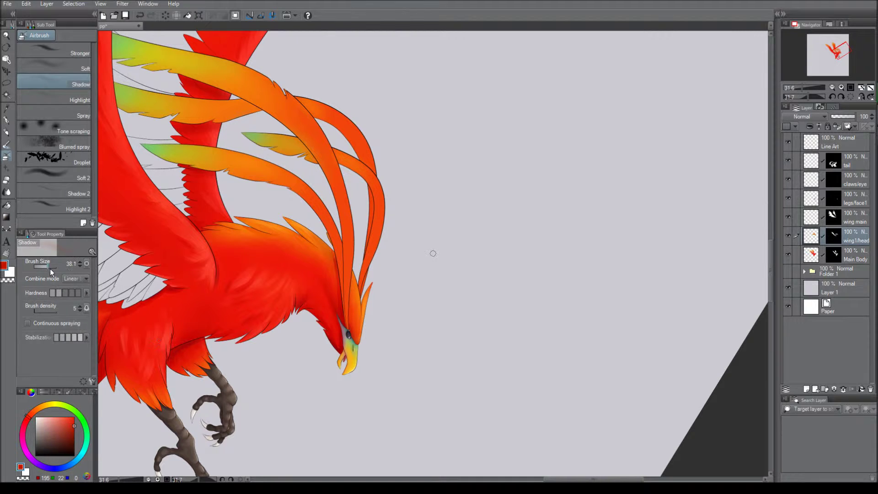
left_click_drag(411, 229, 366, 256)
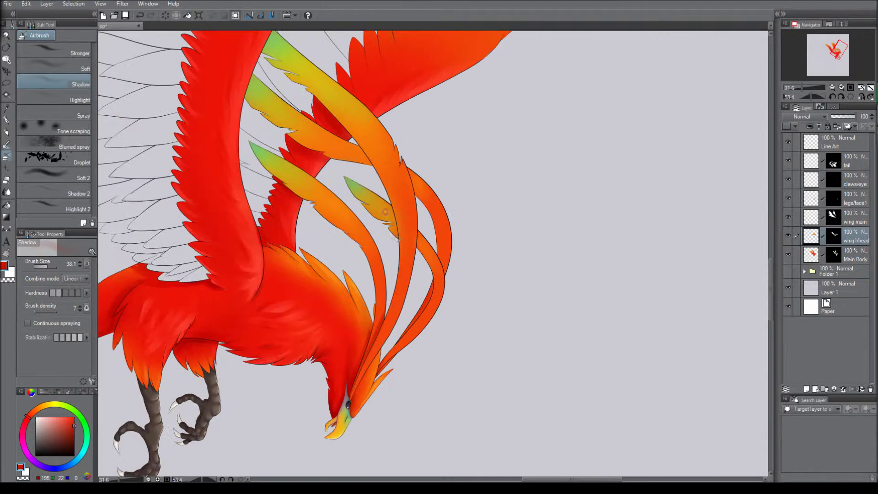
- Deepen the crest feather shading with orange (221, 130, 16) and green (135, 198, 91) using the Shadow airbrush at size 56.6
left_click(321, 206, "alt")
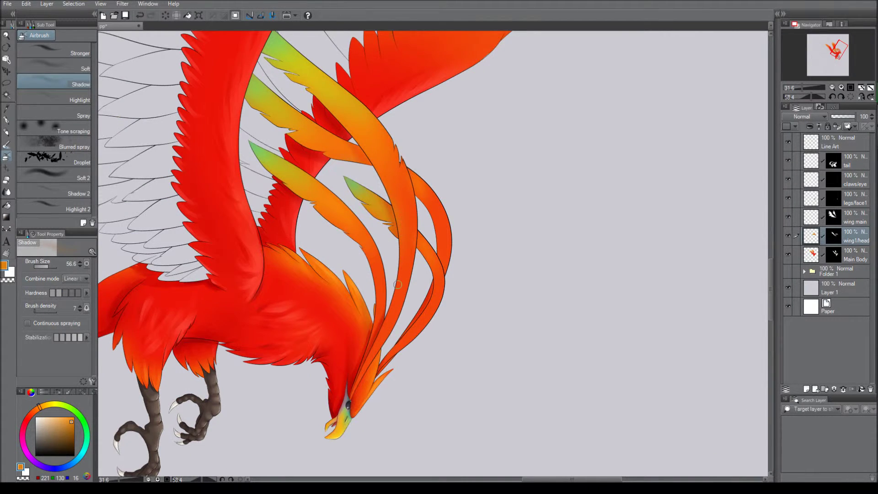
left_click_drag(397, 284, 414, 291)
key("j")
key("b")
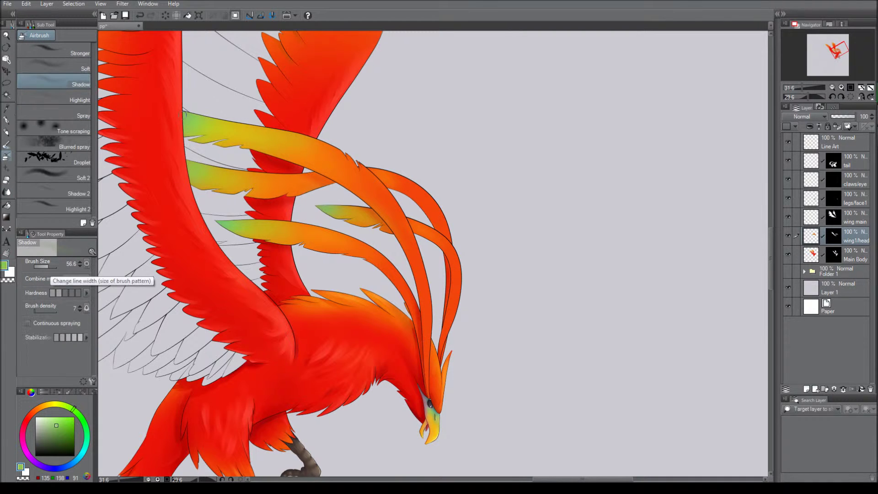
left_click_drag(402, 274, 384, 306)
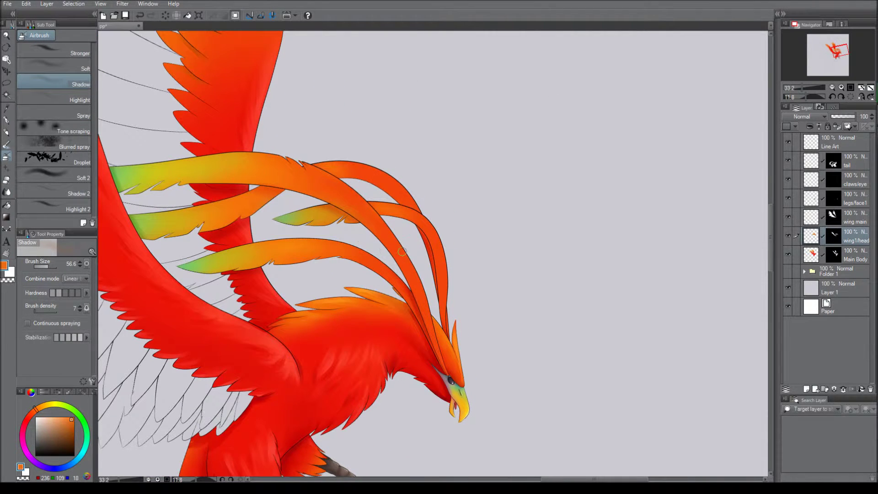
- Brighten the crest feathers with orange (255, 112, 63) using the Highlight airbrush at size 56.6
key("period")
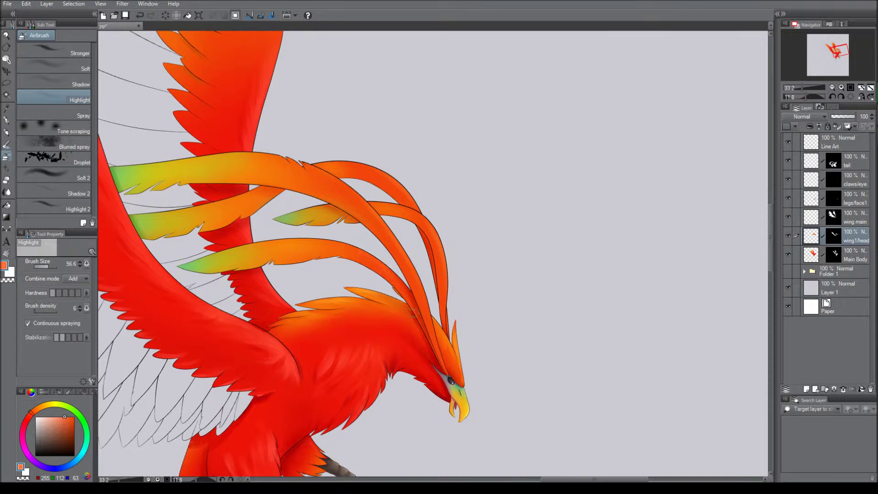
left_click_drag(457, 393, 406, 336)
left_click_drag(473, 336, 502, 341)
- Paint light orange (255, 171, 120) accents on the crest feathers with the Watercolor brush, then blend their tips with sampled yellow, green and orange tones
key("b")
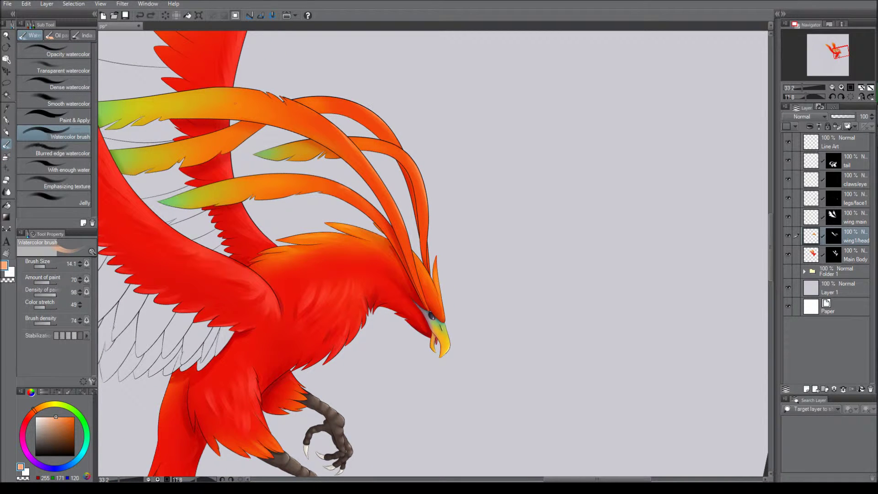
left_click_drag(336, 183, 293, 214)
left_click(283, 219, "alt")
key("bracketright")
key("bracketright")
key("bracketright")
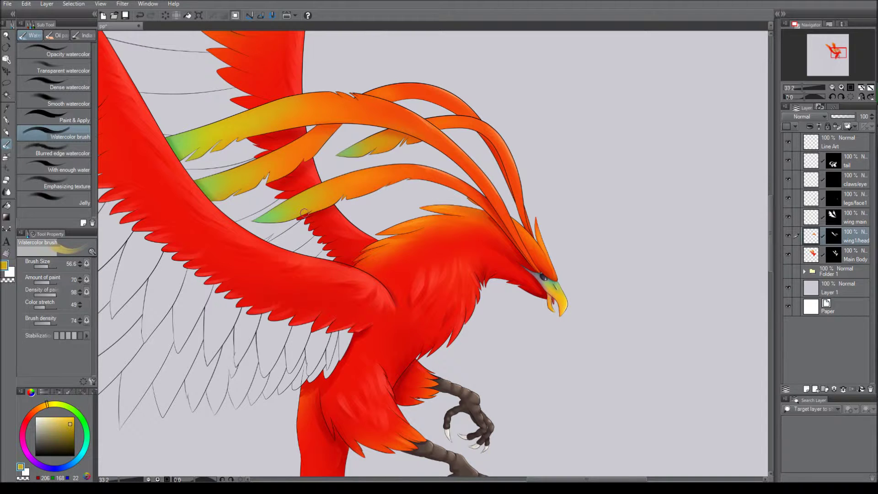
left_click(196, 149, "alt")
left_click(276, 125, "alt")
scroll(636, 327, "down", 4)
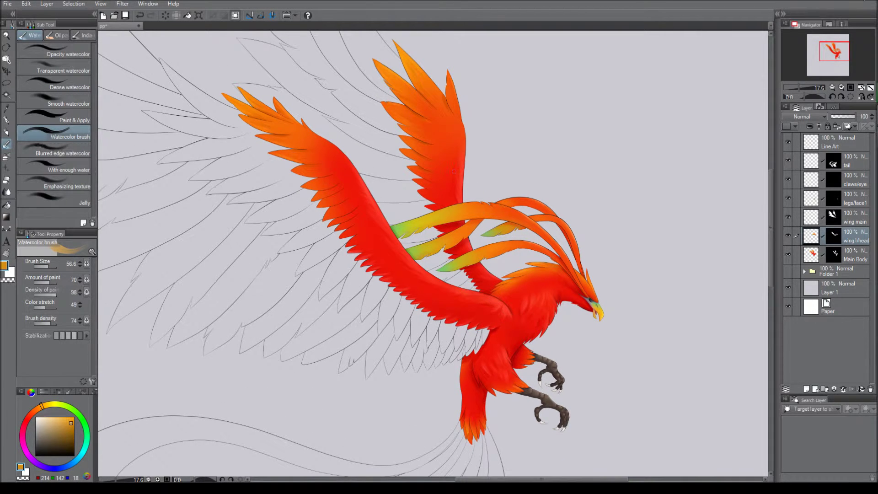
- Fill the two outermost feathers beneath the near wing's tip with yellow-green (214, 243, 103) using G-pen 2 at size 225
key("p")
left_click_drag(194, 91, 270, 156)
mouse_move(176, 141)
left_mouse_down()
mouse_move(256, 158)
mouse_move(238, 158)
left_mouse_up()
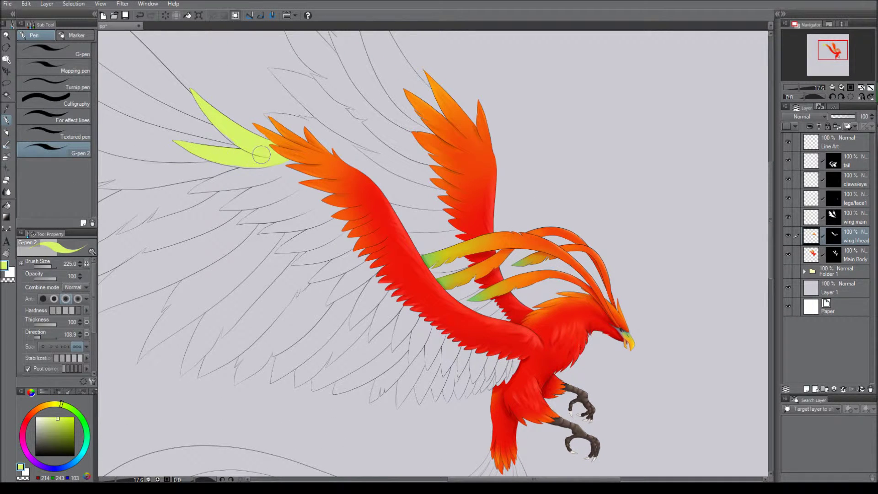
- Fill the next three near-wing feathers with light green (140, 216, 151) using G-pen 2
left_click_drag(183, 80, 221, 264)
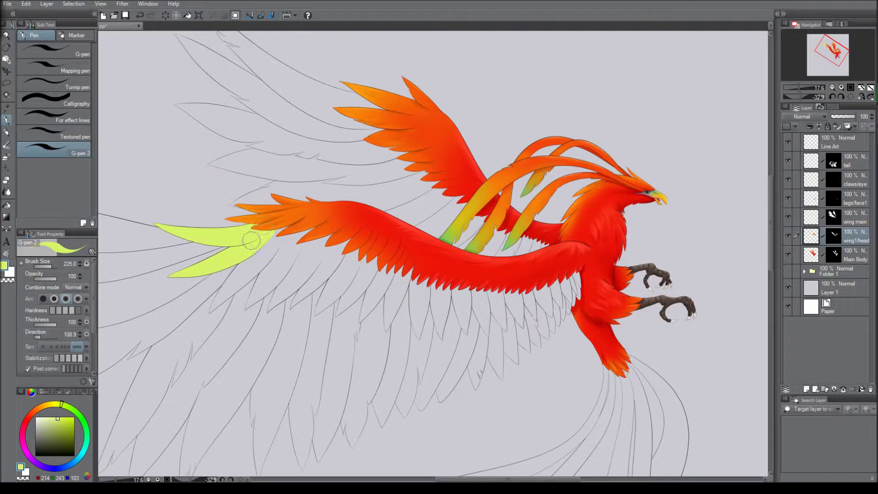
left_click_drag(325, 242, 271, 309)
left_click_drag(299, 249, 248, 308)
left_click_drag(274, 239, 212, 310)
mouse_move(276, 234)
left_mouse_down()
mouse_move(251, 256)
mouse_move(279, 251)
left_mouse_up()
scroll(272, 285, "up", 3)
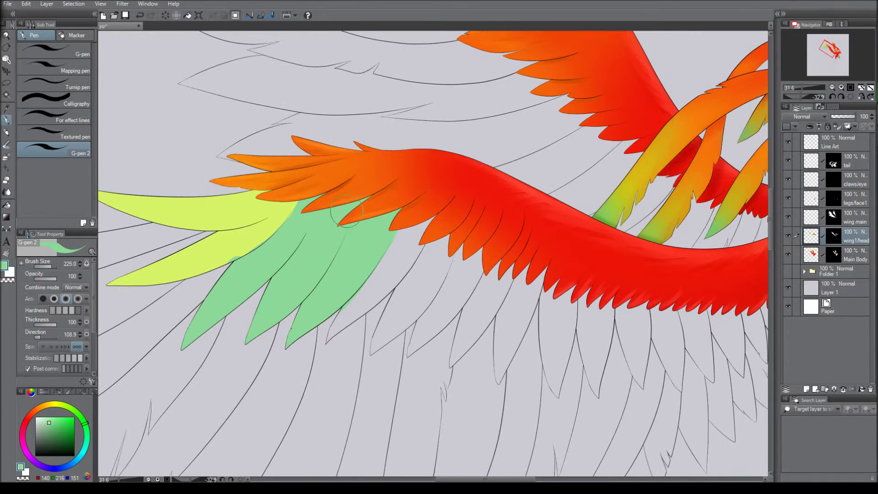
left_click(251, 253, "alt")
- Fill the four near-wing feathers after the light green ones with teal (91, 165, 156) using G-pen 2
scroll(281, 220, "down", 2)
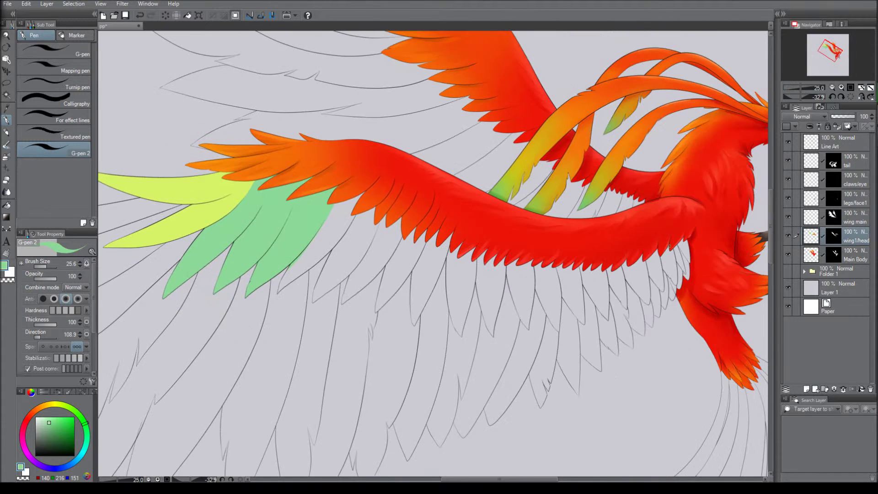
left_click_drag(423, 234, 375, 313)
mouse_move(393, 214)
left_mouse_down()
mouse_move(342, 301)
mouse_move(316, 302)
left_mouse_up()
left_click_drag(336, 251, 280, 291)
left_click_drag(363, 194, 272, 309)
scroll(388, 267, "up", 2)
left_click_drag(350, 217, 287, 285)
left_click_drag(370, 180, 330, 237)
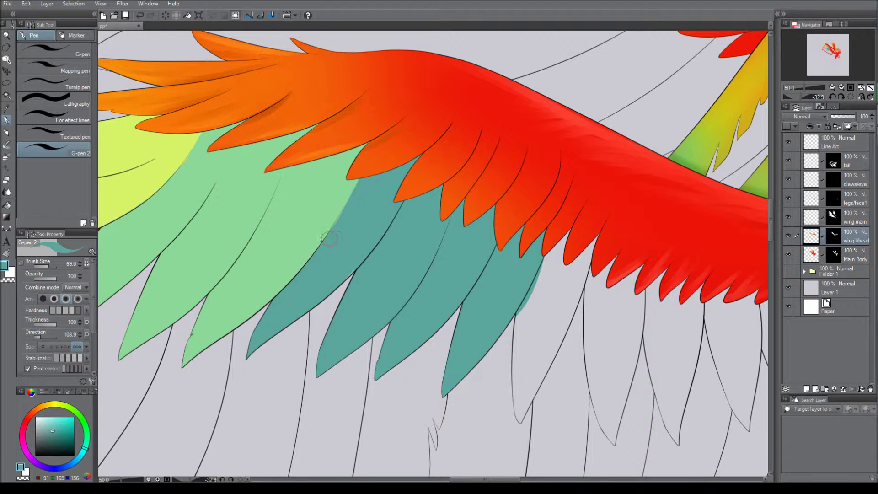
- Fill the three near-wing feathers beside the teal group with sky blue (78, 164, 207) using G-pen 2 at size 69
scroll(385, 154, "down", 3)
left_click(60, 424)
left_click_drag(450, 197, 414, 293)
mouse_move(437, 194)
left_mouse_down()
mouse_move(421, 215)
mouse_move(414, 288)
left_mouse_up()
scroll(411, 274, "up", 3)
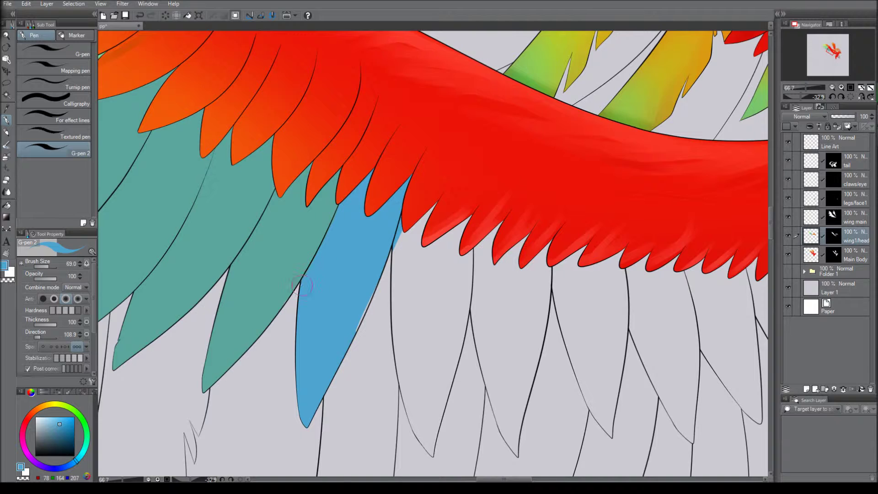
scroll(302, 286, "down", 1)
left_click_drag(321, 119, 329, 293)
mouse_move(389, 124)
left_mouse_down()
mouse_move(389, 255)
mouse_move(369, 189)
left_mouse_up()
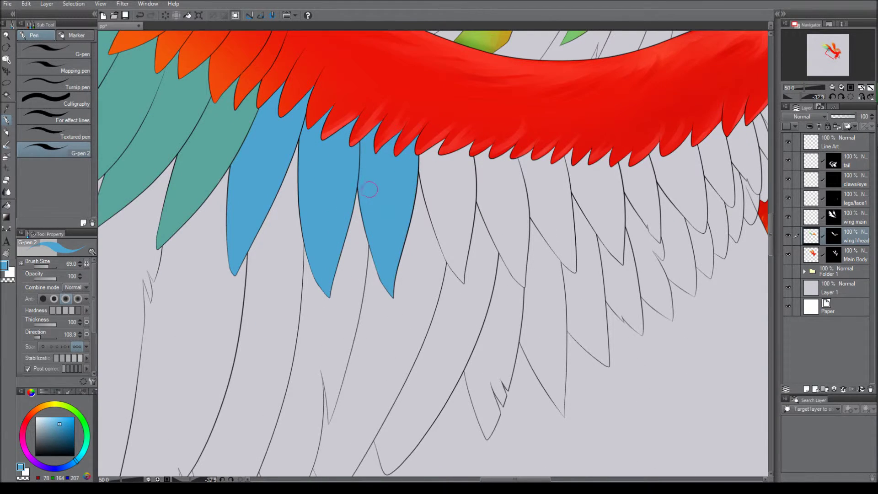
- Fill the three near-wing feathers following the sky blue ones with a darker royal blue
scroll(370, 189, "down", 2)
left_click(58, 428)
mouse_move(471, 201)
left_mouse_down()
mouse_move(478, 235)
mouse_move(436, 245)
left_mouse_up()
mouse_move(484, 203)
left_mouse_down()
mouse_move(516, 203)
mouse_move(457, 238)
left_mouse_up()
left_click_drag(439, 269, 425, 183)
scroll(425, 183, "up", 3)
mouse_move(366, 290)
left_mouse_down()
mouse_move(360, 183)
mouse_move(359, 242)
left_mouse_up()
- Fill the two near-wing feathers beside the royal blue group with violet (114, 90, 192) using G-pen 2 at size 69
left_click_drag(531, 229, 359, 178)
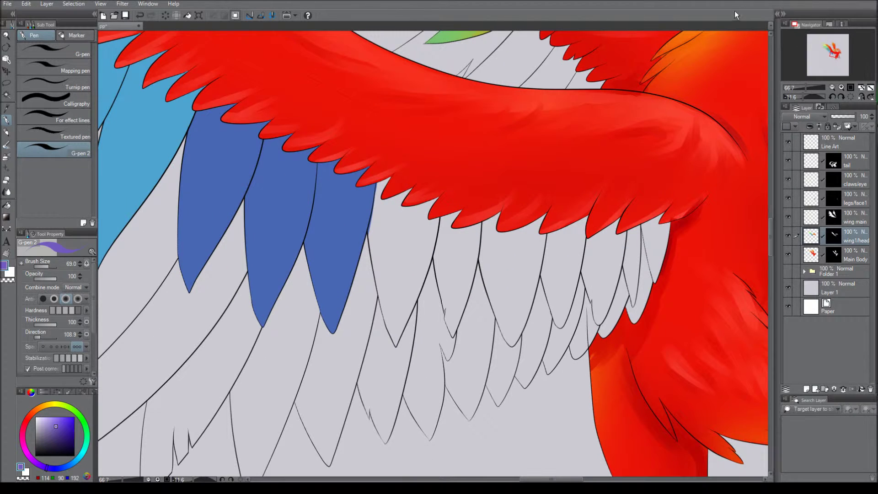
left_click_drag(473, 226, 452, 331)
left_click_drag(450, 210, 402, 275)
left_click_drag(387, 215, 398, 340)
mouse_move(380, 247)
left_mouse_down()
mouse_move(377, 205)
mouse_move(370, 229)
left_mouse_up()
- Fill the two near-wing feathers following the violet ones with purple
mouse_move(530, 211)
left_mouse_down()
mouse_move(352, 194)
mouse_move(315, 270)
left_mouse_up()
left_click_drag(298, 224, 329, 330)
left_click_drag(347, 201, 329, 320)
mouse_move(380, 210)
left_mouse_down()
mouse_move(389, 311)
mouse_move(405, 263)
left_mouse_up()
- Fill the remaining small feathers where the near wing meets the body with pink (225, 116, 218) using G-pen 2 at size 69
left_click_drag(480, 205, 452, 286)
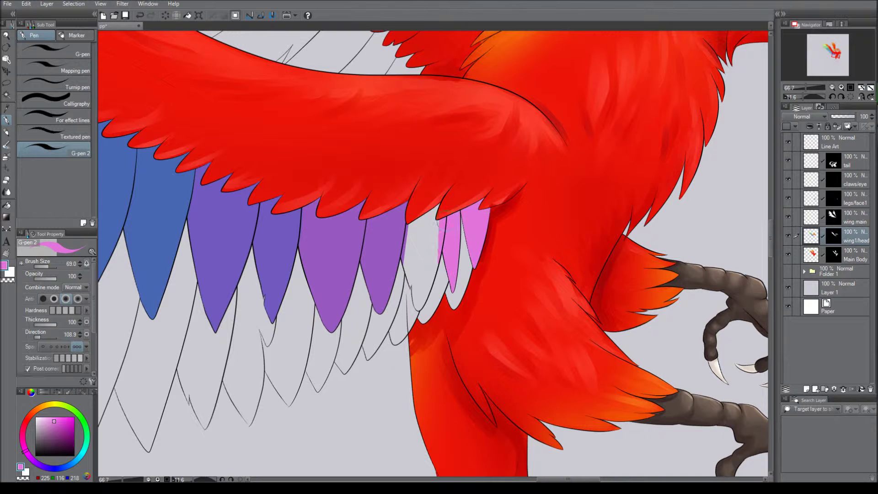
left_click_drag(435, 210, 421, 293)
mouse_move(409, 224)
left_mouse_down()
mouse_move(407, 253)
mouse_move(418, 292)
left_mouse_up()
scroll(493, 374, "down", 5)
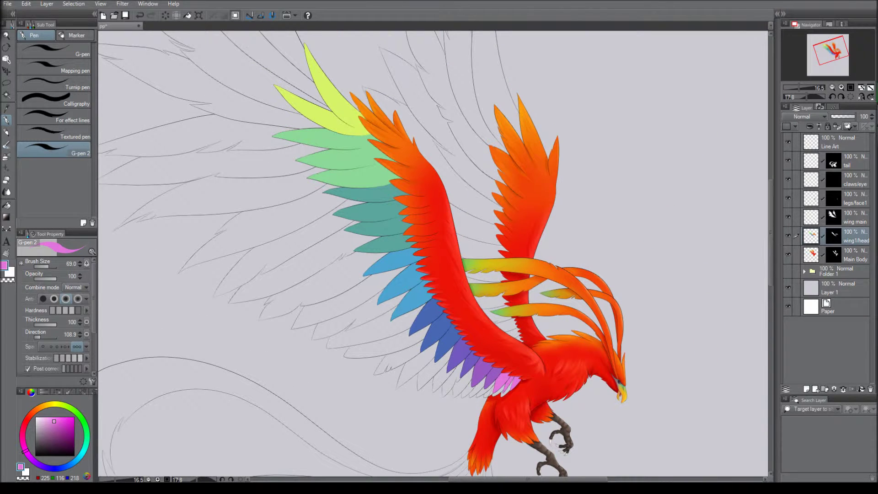
- Shade the bases and overlaps of the yellow-green and light green wing feathers with sampled greens using the Shadow airbrush at size 56.6
key("b")
scroll(290, 232, "up", 4)
left_click(324, 297, "alt")
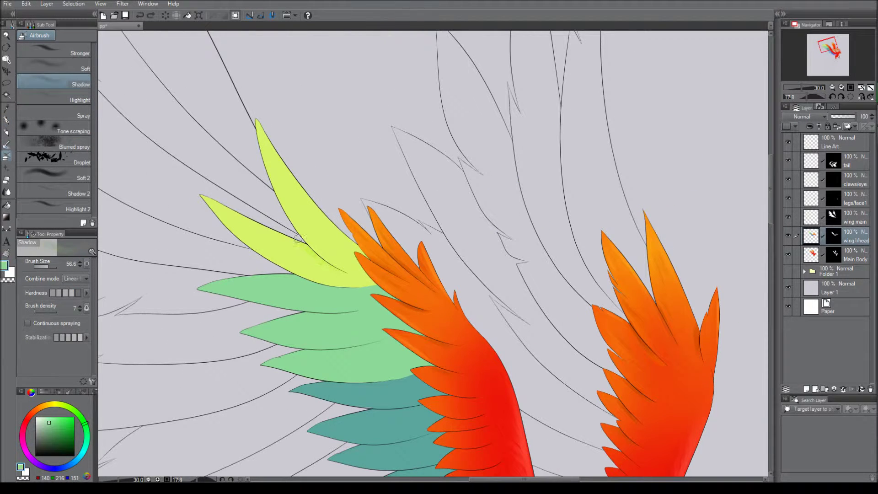
left_click_drag(366, 264, 393, 292)
left_click(316, 329, "alt")
left_click_drag(303, 169, 360, 217)
left_click_drag(296, 210, 365, 242)
left_click_drag(281, 244, 350, 274)
left_click_drag(366, 270, 384, 309)
scroll(323, 375, "down", 3)
- Shade the teal through pink wing feathers with the Shadow airbrush, sampling blue (78, 164, 207), violet (114, 90, 192) and pink (225, 116, 218)
left_click(322, 374, "alt")
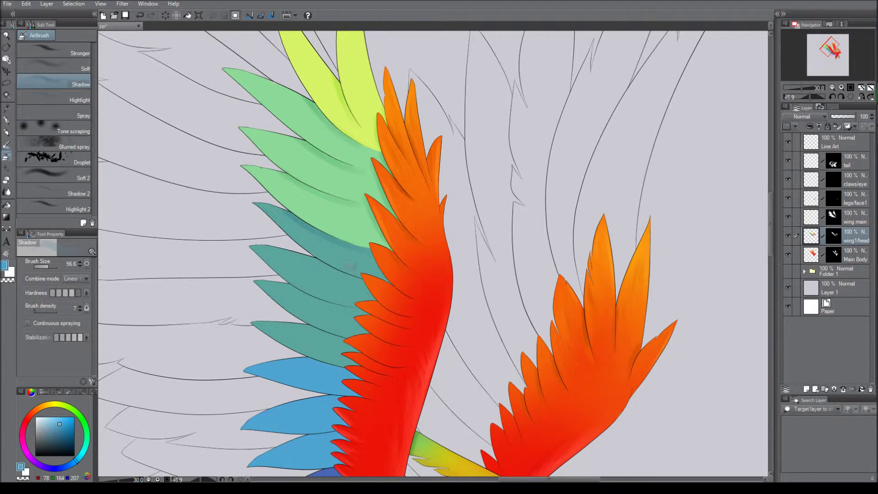
left_click_drag(311, 333, 346, 221)
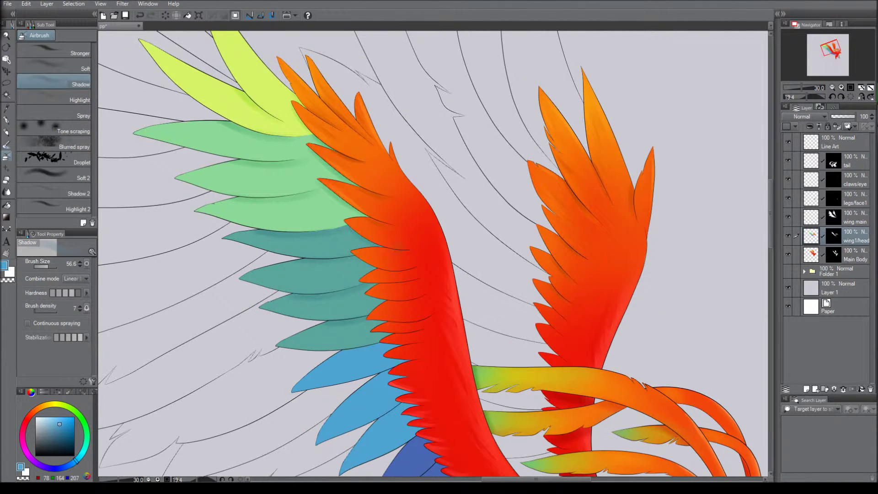
left_click_drag(389, 311, 325, 226)
left_click(352, 283, "alt")
left_click(402, 357, "alt")
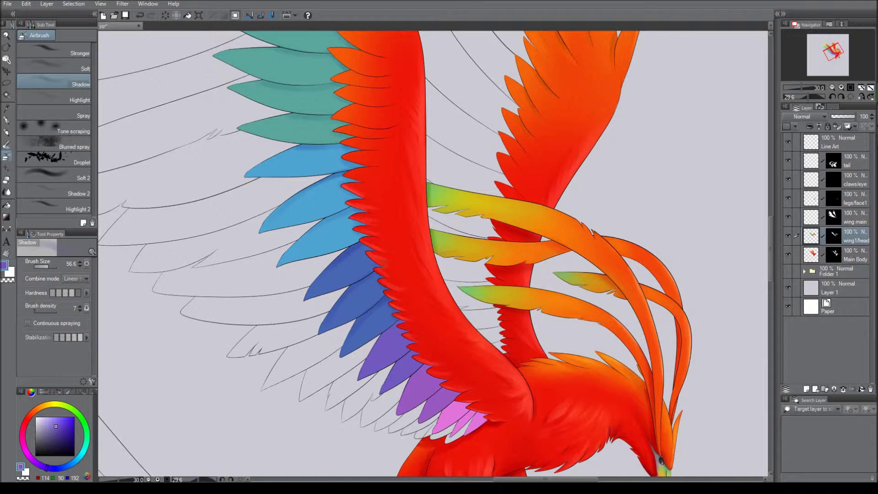
left_click_drag(365, 252, 295, 158)
left_click(326, 228, "alt")
left_click(390, 297, "alt")
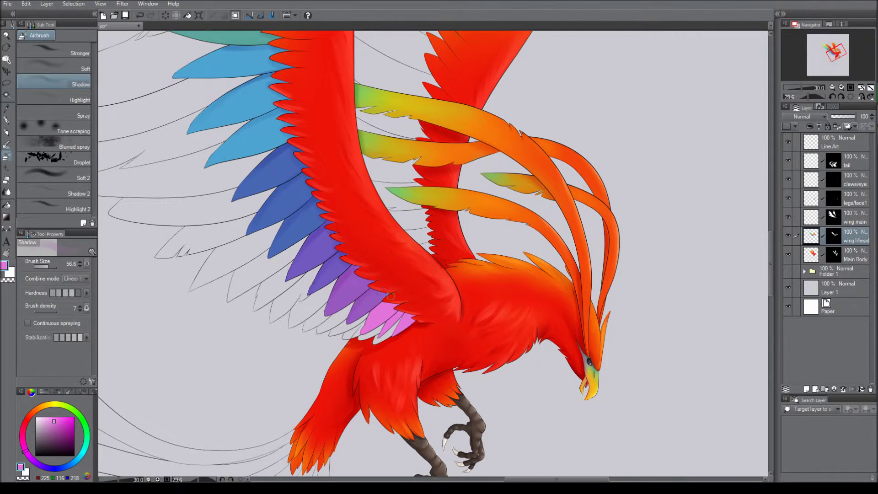
- Highlight the yellow-green wing feathers with pale yellow (240, 255, 183) using the Highlight airbrush and Watercolor brush
left_click_drag(347, 151, 480, 457)
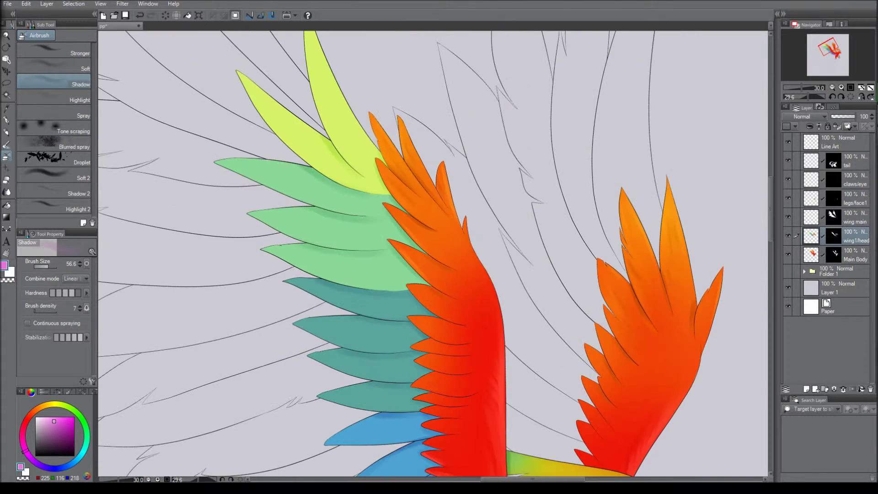
left_click(50, 416)
left_click(54, 96)
key("b")
left_click(279, 129, "alt")
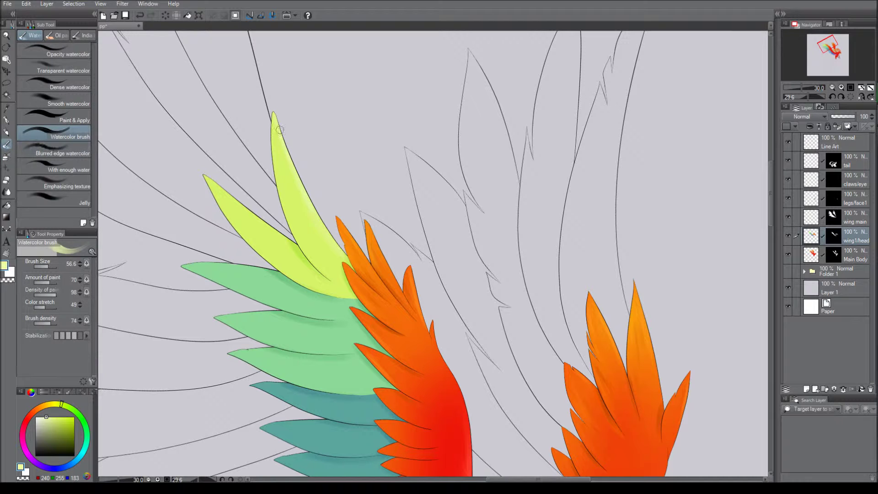
- Paint Watercolor brush highlights in pale green (201, 255, 209) on the light green feathers and light teal (126, 192, 184) on the teal feathers
left_click(238, 274, "alt")
left_click_drag(250, 274, 183, 265)
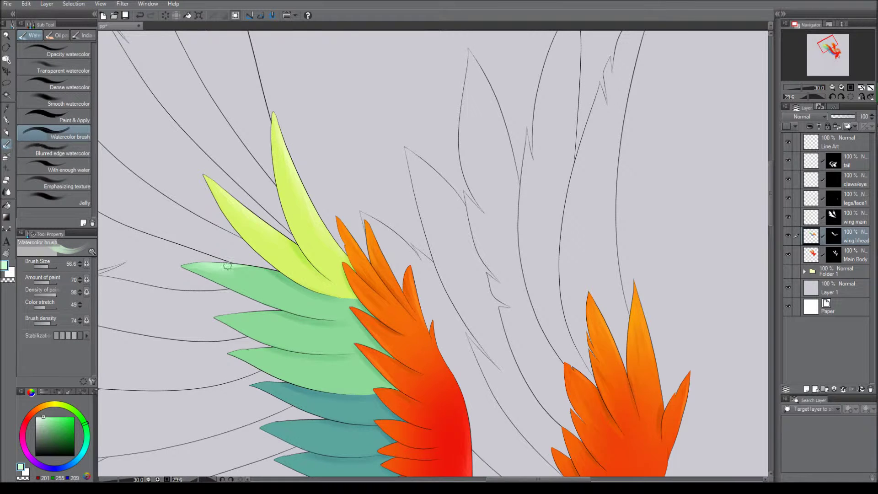
left_click_drag(274, 256, 228, 229)
left_click(288, 348, "alt")
left_click_drag(293, 348, 297, 213)
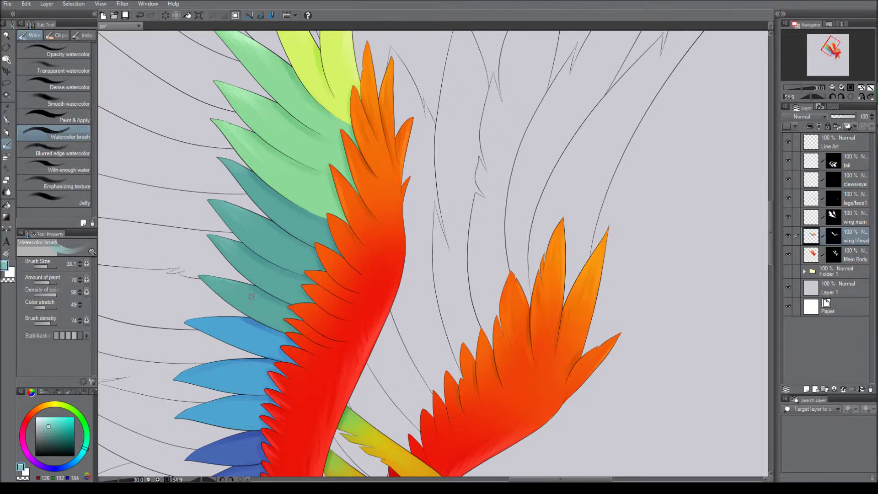
left_click_drag(285, 247, 238, 196)
- Highlight the blue, violet, purple and pink feathers with lighter tints such as (117, 197, 237) and (255, 150, 248), using the Watercolor brush at size 38.1
left_click(219, 162, "alt")
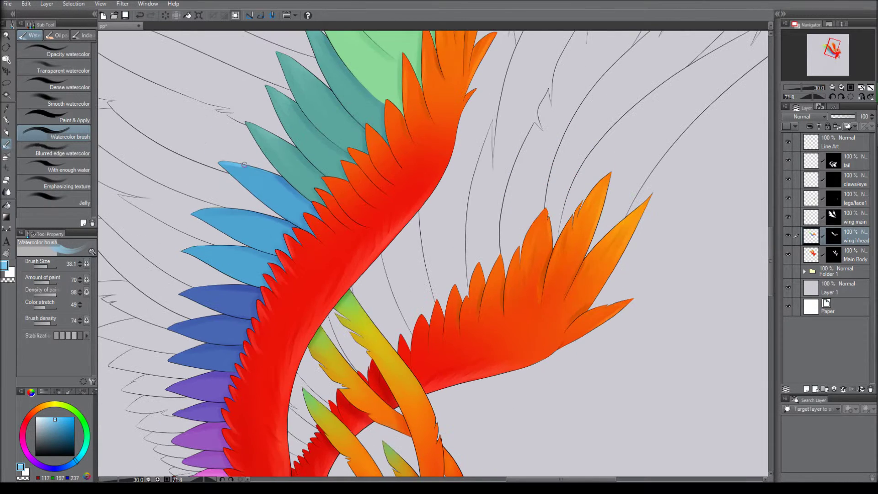
left_click_drag(201, 253, 279, 174)
left_click(275, 196, "alt")
left_click_drag(263, 257, 320, 279)
left_click(321, 278, "alt")
scroll(398, 313, "down", 3)
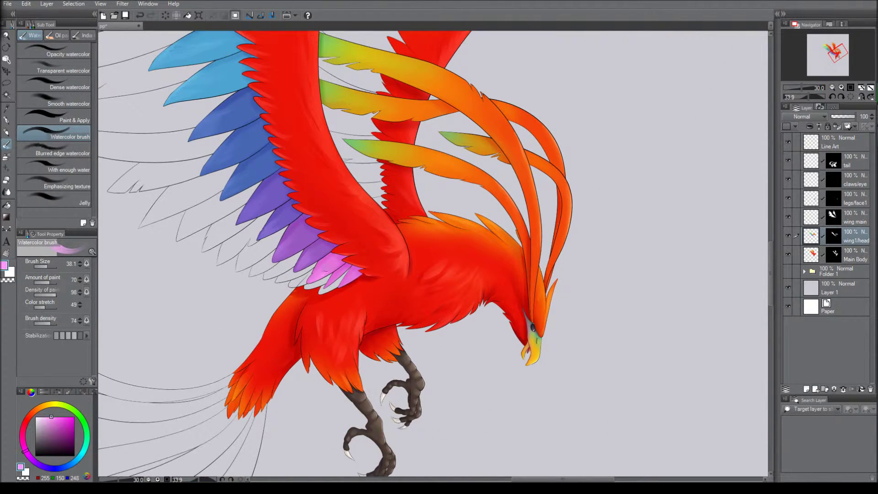
left_click_drag(347, 279, 402, 348)
- Deepen the yellow-green and light green wing feathers with Watercolor brush strokes in (158, 207, 44) and (83, 168, 102)
scroll(280, 189, "up", 5)
left_click(279, 190, "alt")
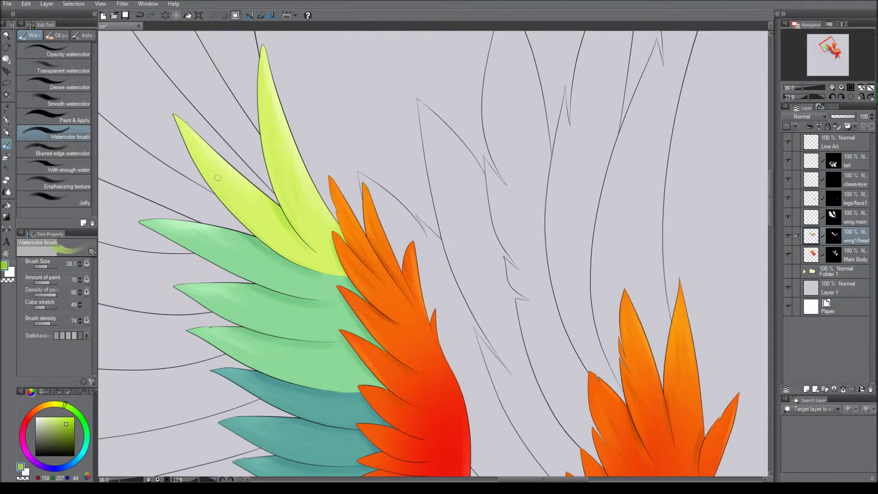
left_click(265, 240, "alt")
left_click_drag(224, 247, 259, 245)
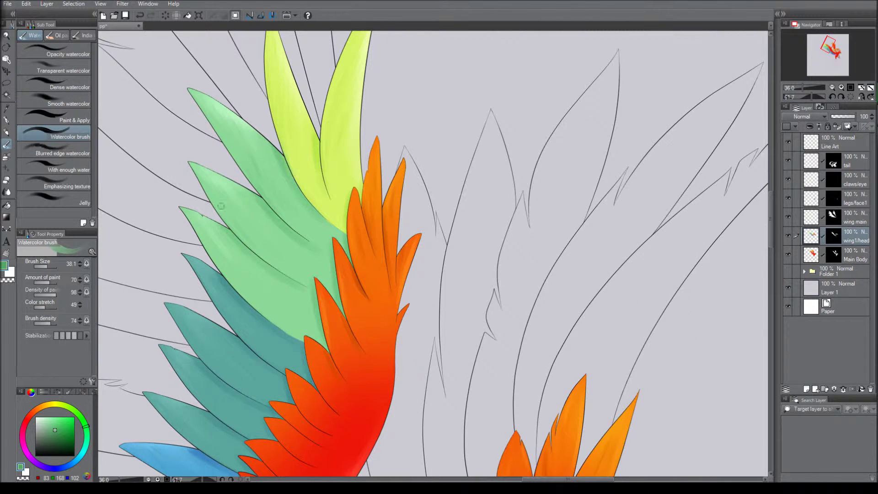
left_click_drag(270, 329, 361, 82)
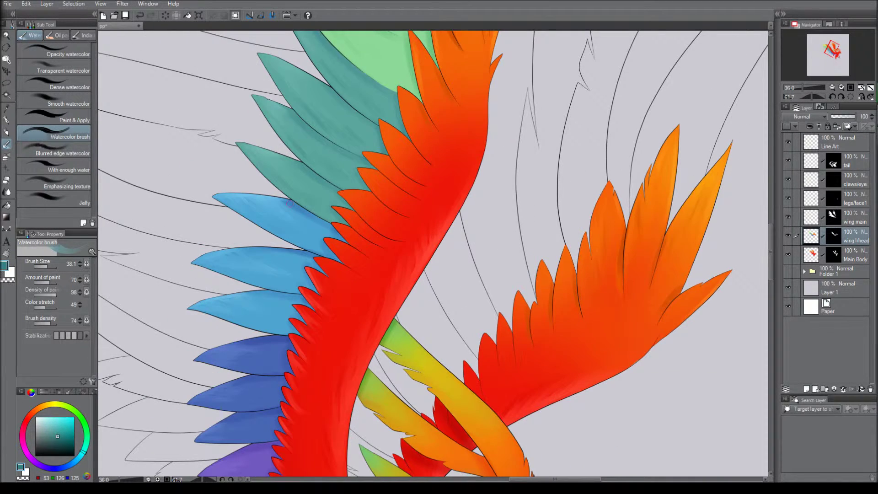
- Add darker Watercolor brush strokes to the teal, blue, purple and pink feathers, using teal (53, 126, 125), blue (59, 85, 169) and pink (217, 88, 208)
left_click(253, 276, "alt")
left_click_drag(254, 276, 268, 126)
left_click(278, 185, "alt")
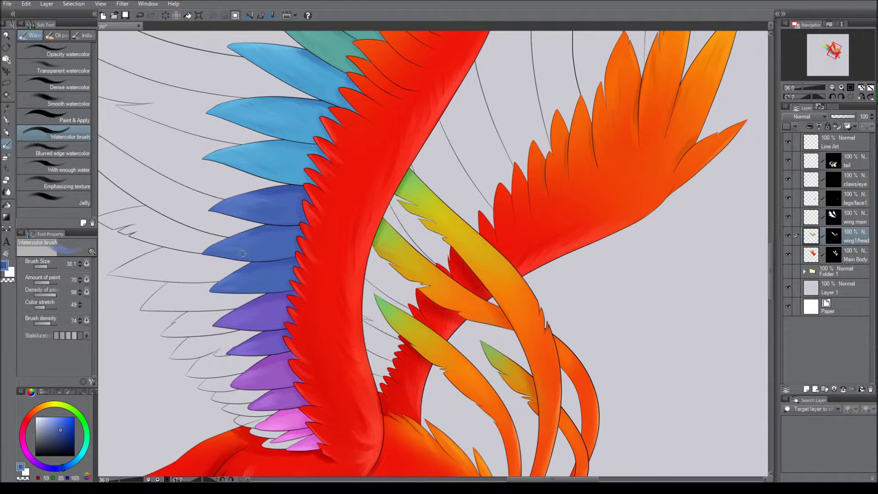
left_click(260, 308, "alt")
left_click(279, 383, "alt")
key("ctrl+@")
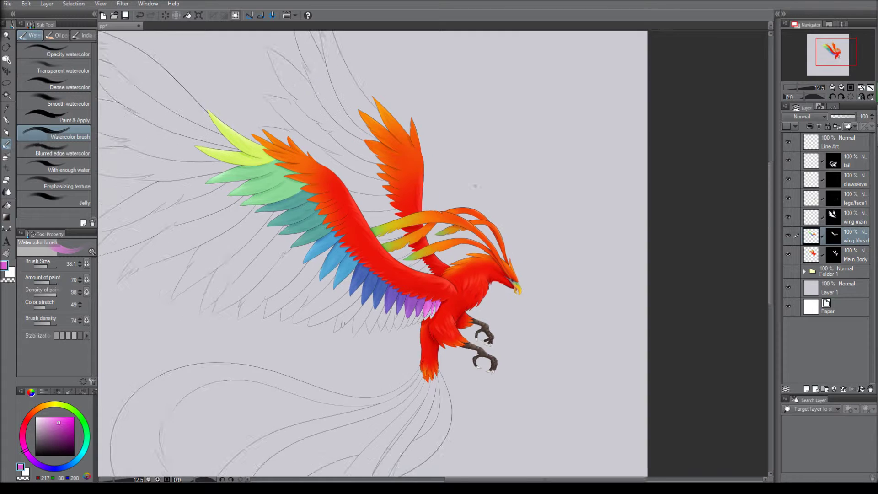
- Airbrush the short wing feathers with a yellow-green Highlight at size 905.6 and a blue Shadow at size 410.1
key("b")
left_click(199, 133, "alt")
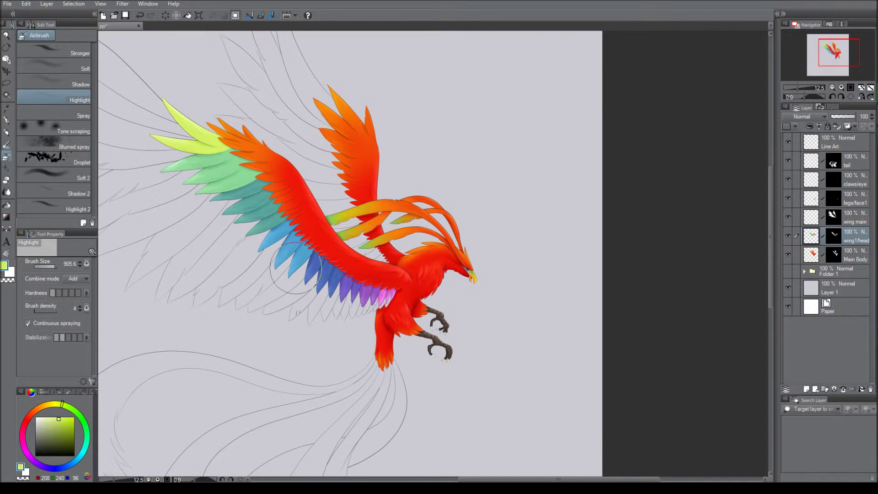
key("comma")
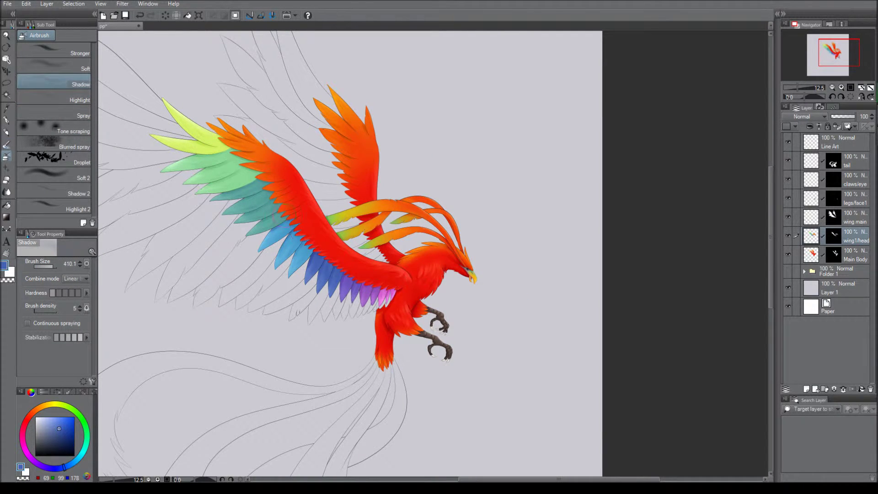
scroll(350, 252, "down", 2)
- Color the outermost long feathers of both wings red (252, 42, 29) with G-pen 2 on the wing main layer
key("p")
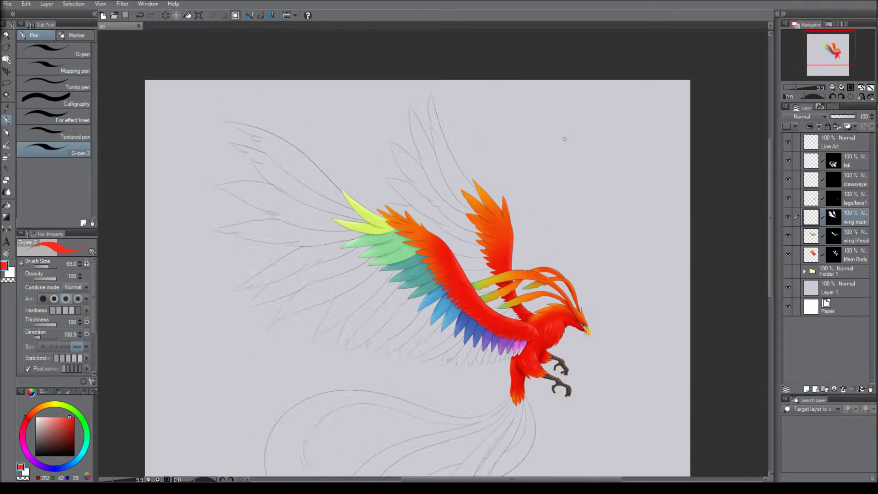
left_click_drag(303, 82, 386, 224)
left_click_drag(505, 144, 476, 272)
key("ctrl+at")
scroll(431, 284, "up", 1)
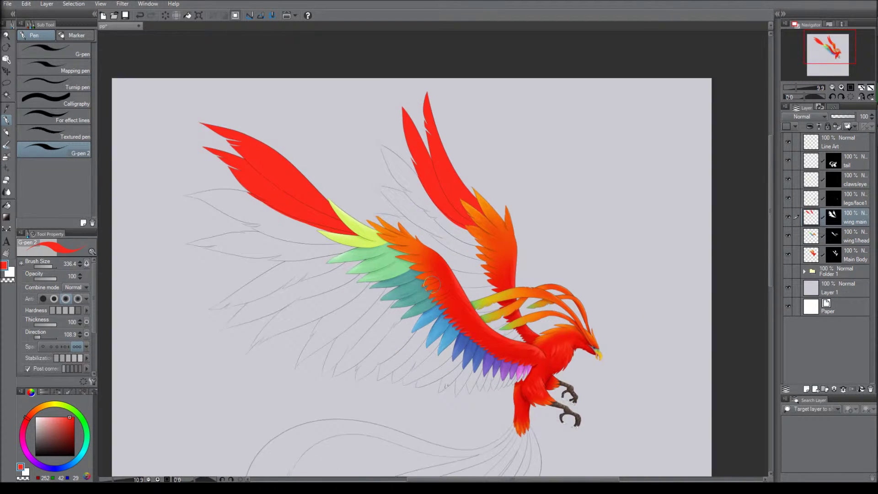
- Color the long back-wing feathers beside the red ones orange (255, 161, 48) with G-pen 2
left_click(477, 204, "alt")
scroll(464, 203, "up", 3)
mouse_move(295, 89)
left_mouse_down()
mouse_move(361, 204)
mouse_move(403, 238)
left_mouse_up()
mouse_move(285, 174)
left_mouse_down()
mouse_move(432, 282)
mouse_move(498, 315)
left_mouse_up()
left_click_drag(417, 251, 462, 315)
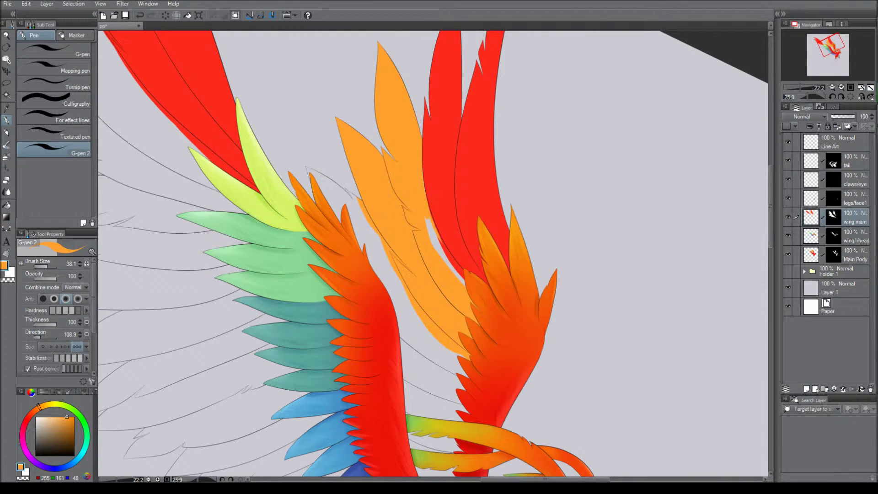
- Clean up the edge between the red and orange feathers of the front wing with G-pen 2 at size 38.1, sampling both colors
left_click_drag(429, 256, 574, 492)
scroll(347, 196, "up", 3)
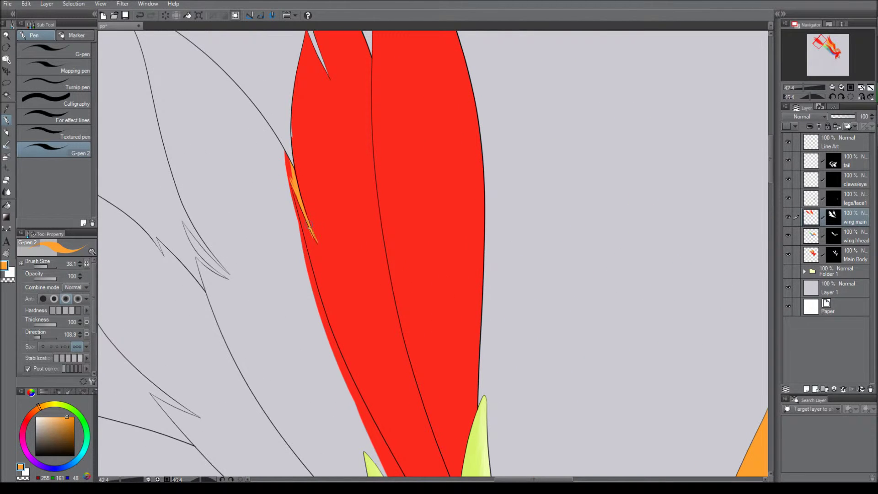
left_click_drag(289, 180, 307, 274)
left_click(304, 215, "alt")
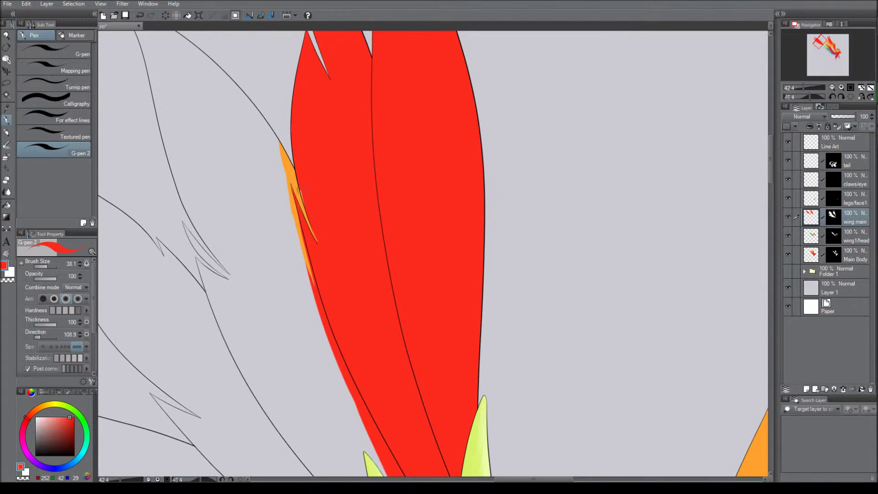
left_click_drag(292, 185, 273, 121)
left_click(274, 119, "alt")
left_click_drag(286, 197, 295, 221)
scroll(296, 221, "down", 4)
- Select the front wing's next long feathers from the Line Art layer and paint them orange on wing main
left_click(836, 142)
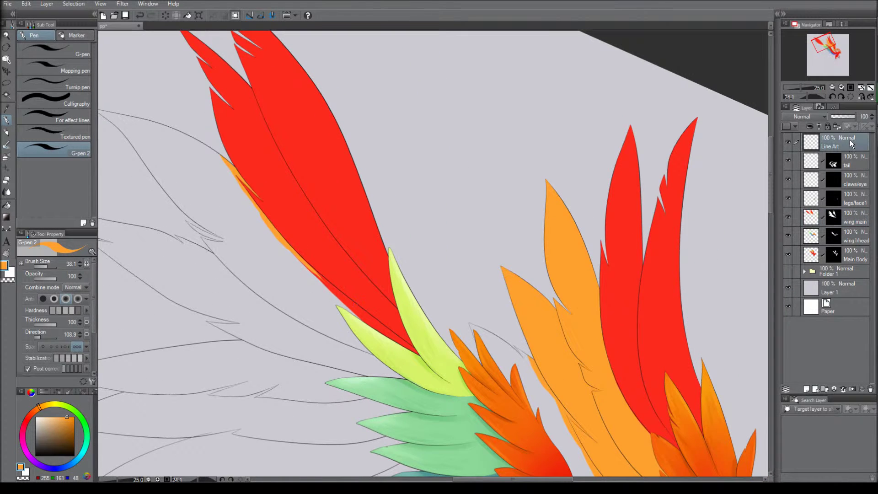
key("w")
left_click(324, 290)
left_click(855, 217)
key("p")
left_click_drag(215, 169, 256, 215)
mouse_move(173, 137)
left_mouse_down()
mouse_move(286, 189)
mouse_move(418, 362)
mouse_move(153, 209)
left_mouse_up()
scroll(153, 209, "down", 3)
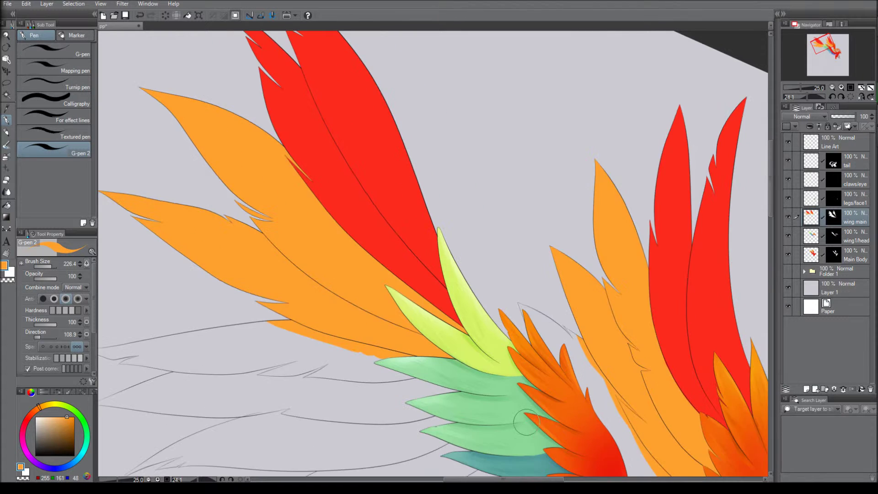
- Select the next long feathers of both wings from the line art and paint them yellow (255, 237, 30) on wing main
left_click(837, 142)
key("w")
left_click(315, 277)
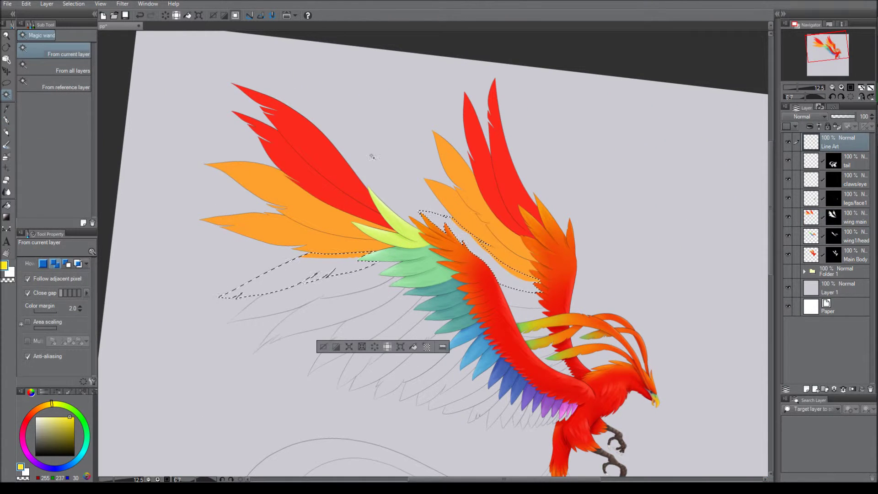
left_click(855, 218)
left_click(7, 120)
mouse_move(329, 256)
left_mouse_down()
mouse_move(220, 295)
mouse_move(347, 261)
mouse_move(539, 293)
mouse_move(380, 237)
mouse_move(288, 317)
mouse_move(521, 204)
left_mouse_up()
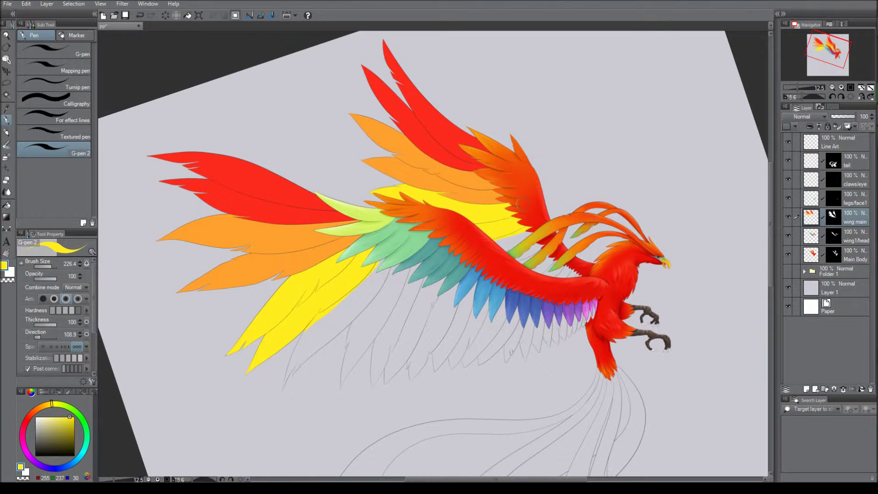
- Select the long feathers beyond the yellow ones and paint them light green (185, 234, 85) on wing main
key("w")
left_click(837, 142)
left_click(349, 320)
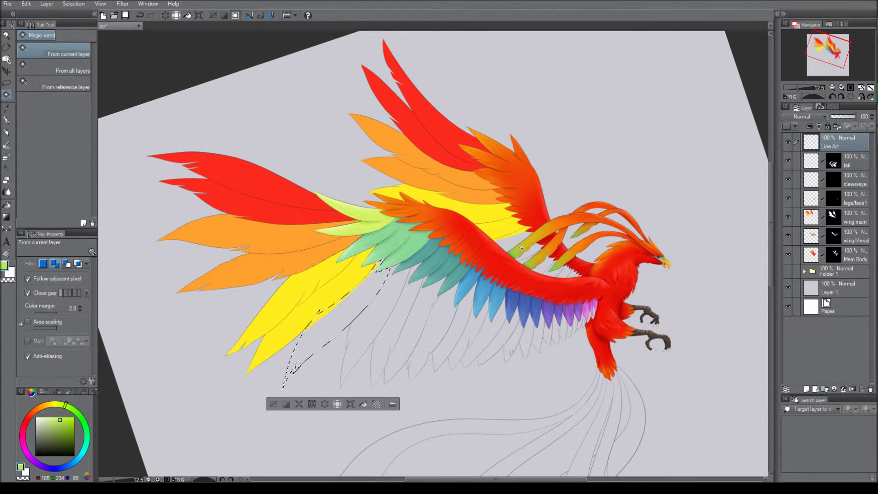
key("p")
left_click_drag(384, 265, 284, 357)
key("ctrl+d")
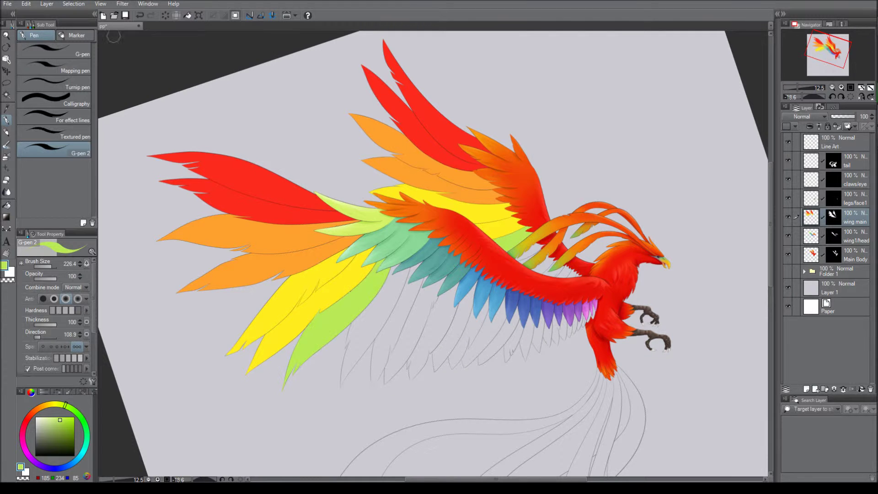
key("ctrl+@")
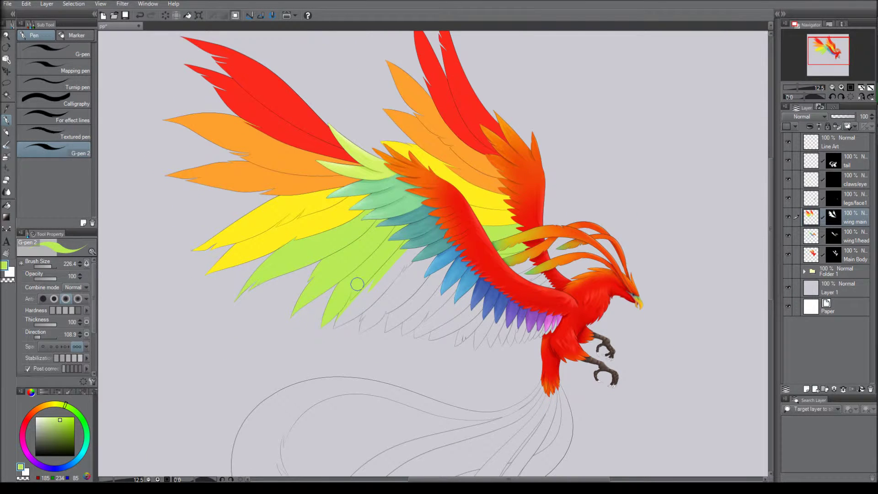
- Select the next group of long feathers, expand the selection by 1 px and paint it green (109, 201, 136)
key("w")
left_click(837, 141)
left_click(386, 287)
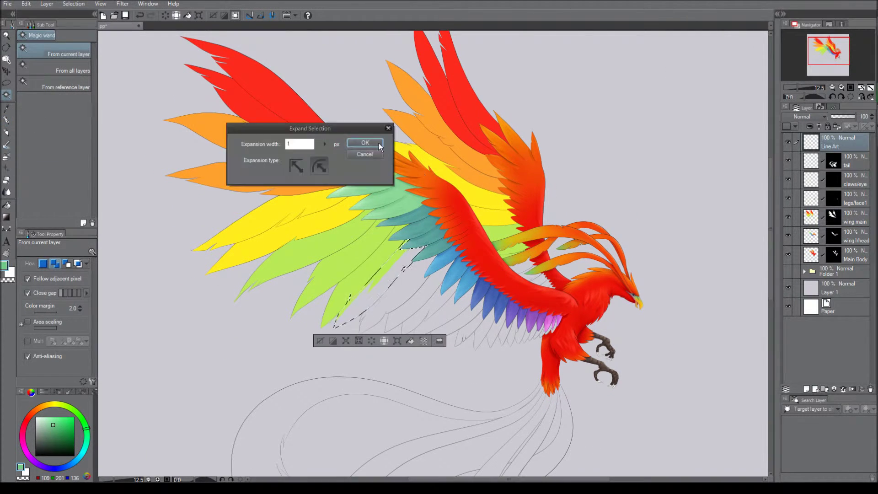
key("p")
mouse_move(405, 256)
left_mouse_down()
mouse_move(347, 322)
mouse_move(425, 284)
left_mouse_up()
key("ctrl+d")
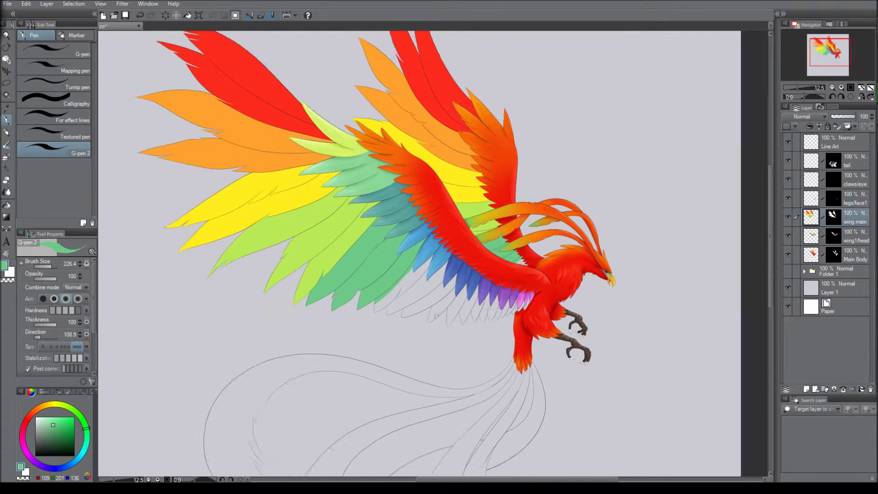
- Select the long feathers beside the green group and paint them teal (102, 198, 191) on wing main
scroll(492, 296, "up", 3)
left_click(386, 305)
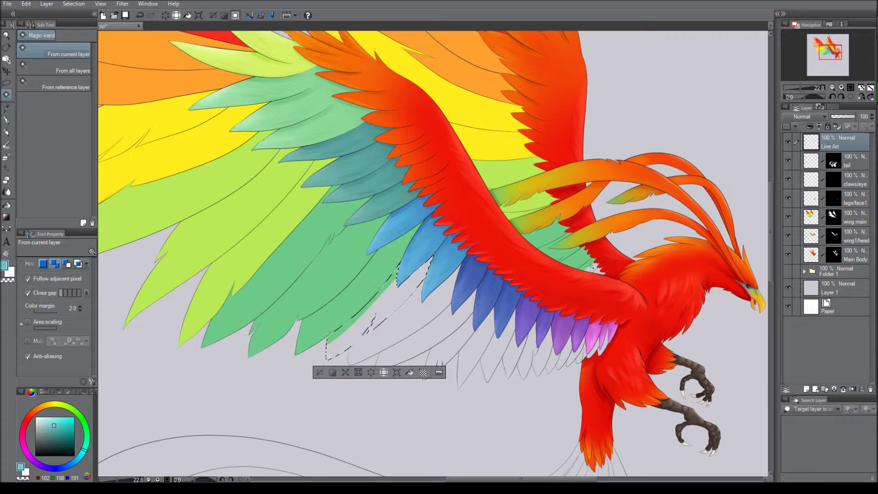
left_click(812, 221)
key("p")
mouse_move(334, 352)
left_mouse_down()
mouse_move(411, 274)
mouse_move(398, 320)
mouse_move(347, 365)
mouse_move(378, 359)
left_mouse_up()
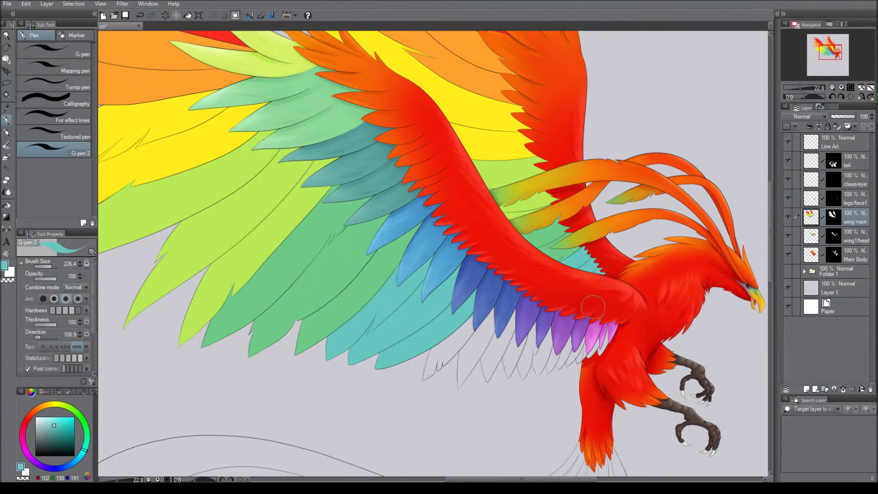
- Select the feathers next to the teal group and paint them light blue (89, 174, 216) on wing main
key("w")
left_click(451, 347)
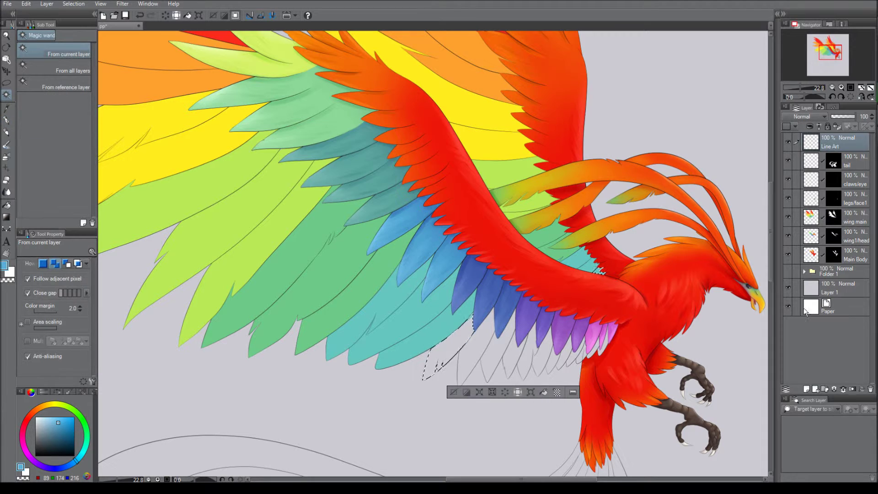
key("p")
key("ctrl+d")
scroll(502, 320, "up", 2)
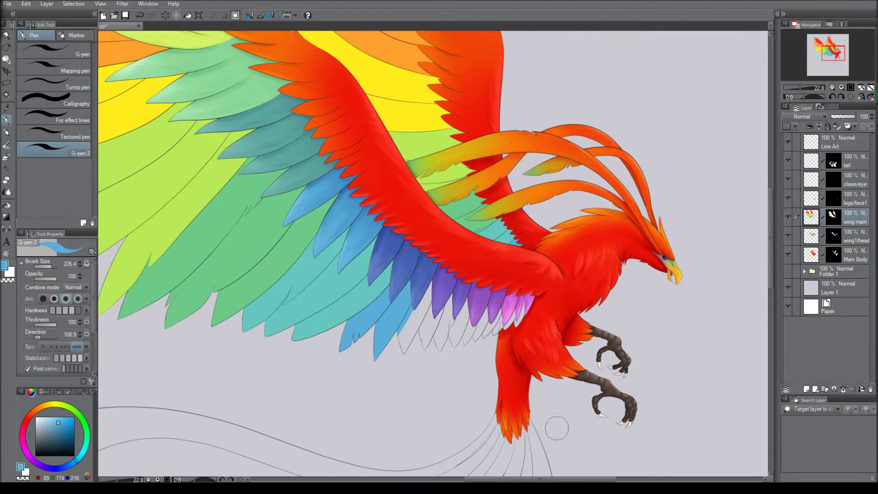
- Select the feathers following the light blue ones and paint them blue (86, 135, 228) on wing main
left_click_drag(457, 330, 506, 312)
key("w")
left_click(407, 315)
key("p")
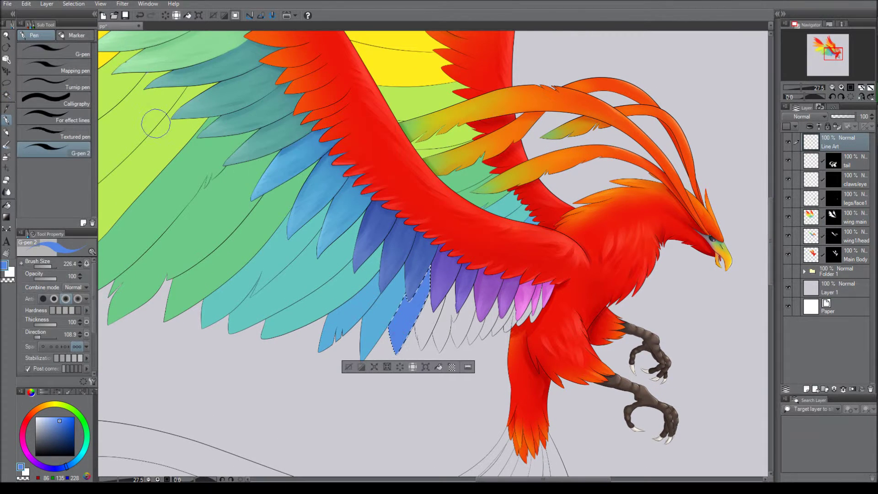
left_click(393, 313, "ctrl+shift")
mouse_move(393, 313)
left_mouse_down()
mouse_move(430, 279)
mouse_move(407, 352)
left_mouse_up()
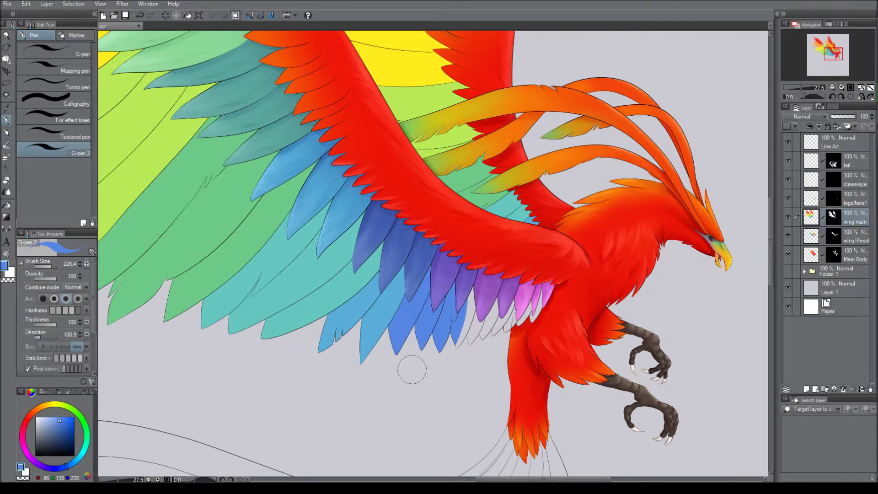
- Select the feathers beneath the purple row and paint them violet (153, 106, 231) with G-pen 2
scroll(411, 369, "up", 1)
left_click(496, 315, "ctrl+shift")
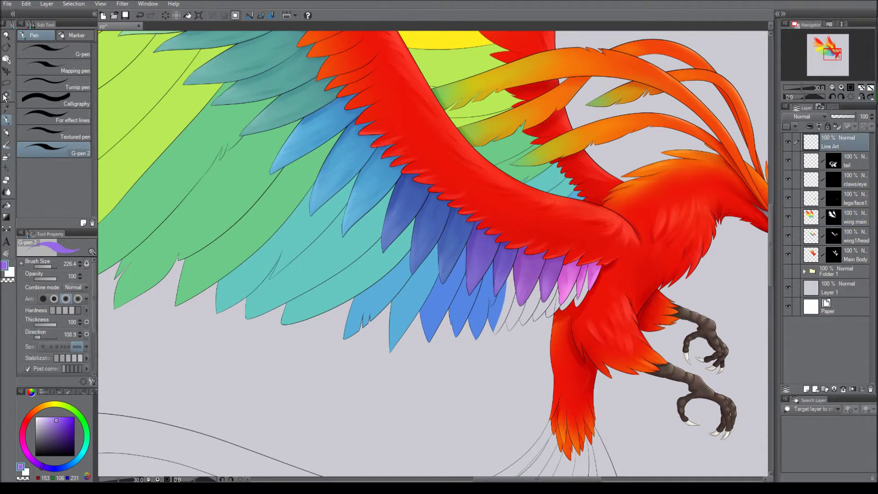
key("w")
left_click(496, 320)
left_click(492, 346)
left_click(365, 143)
key("p")
mouse_move(499, 302)
left_mouse_down()
mouse_move(512, 274)
mouse_move(494, 307)
mouse_move(531, 320)
left_mouse_up()
key("ctrl+d")
- Select the last uncolored feathers nearest the body and paint them pink (252, 122, 199) on wing main
scroll(411, 252, "up", 2)
left_click(384, 304, "ctrl+shift")
key("w")
left_click(381, 307)
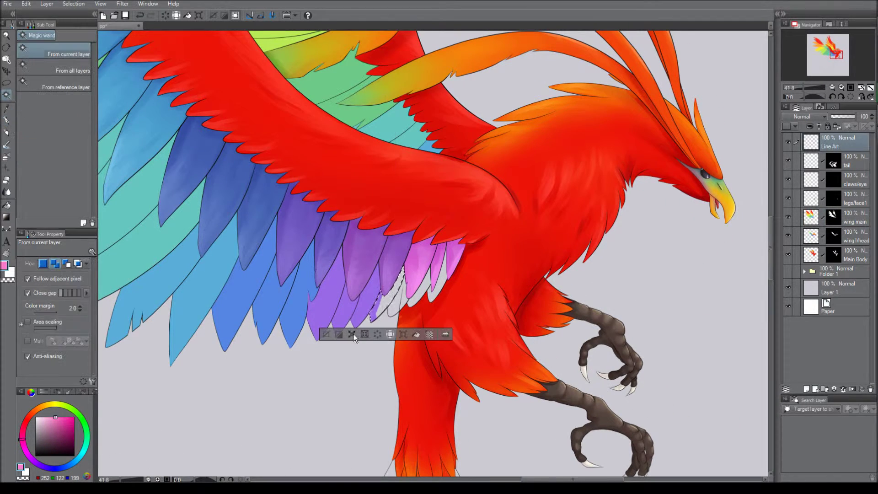
left_click(396, 286, "shift")
key("p")
left_click_drag(377, 311, 398, 274)
key("ctrl+d")
scroll(411, 275, "down", 5)
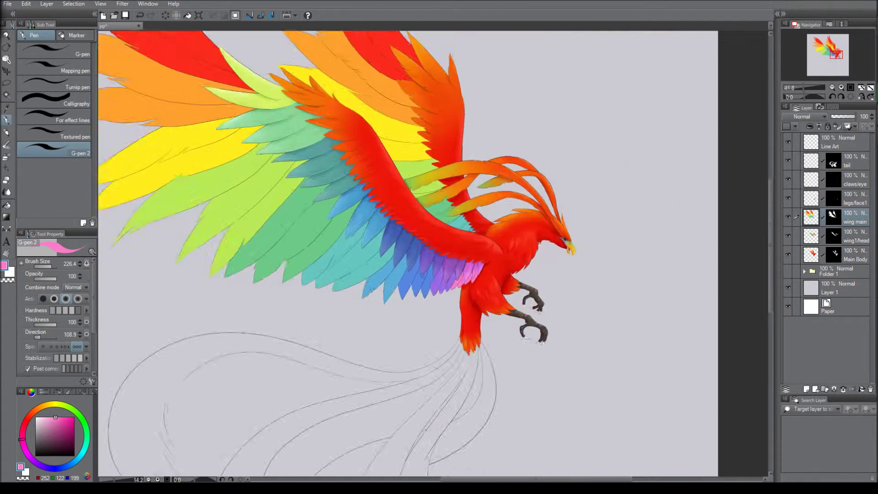
- Shade the red, orange and yellow long feathers of the front wing with the Shadow airbrush at size 69
key("b")
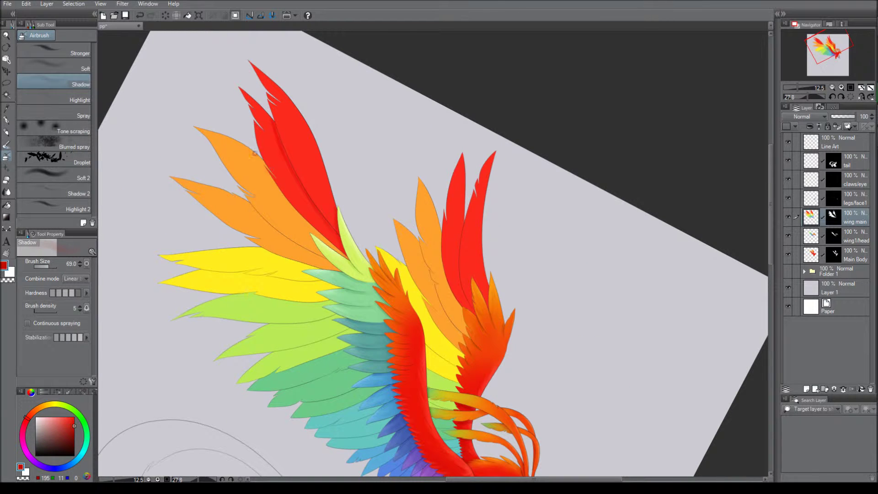
left_click(313, 236, "alt")
left_click_drag(441, 137, 303, 189)
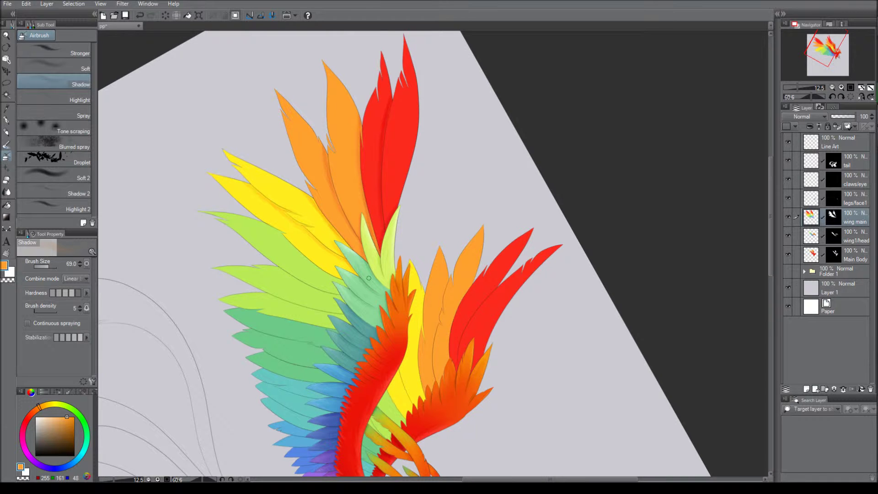
- Shade the green, teal, blue and violet long feathers of the front wing with the Shadow airbrush, sampling each feather's color
mouse_move(248, 290)
left_mouse_down()
mouse_move(283, 256)
mouse_move(275, 293)
left_mouse_up()
left_click(274, 292, "alt")
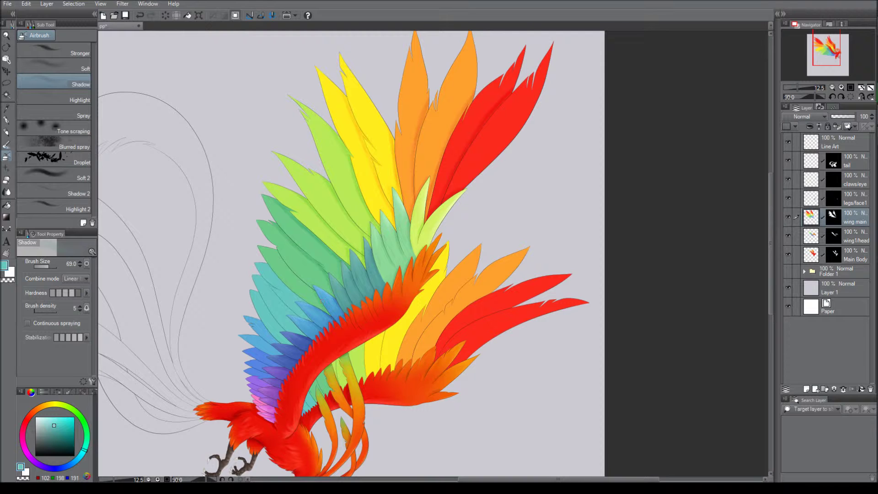
left_click(309, 320, "alt")
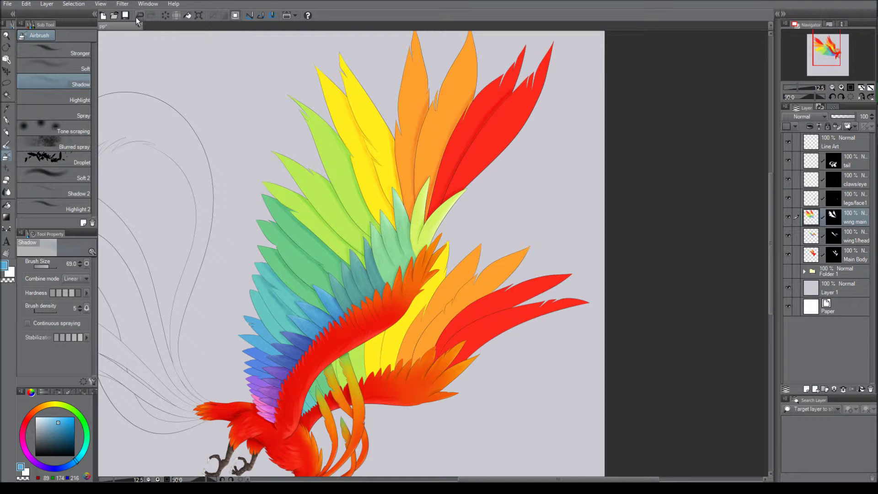
left_click_drag(269, 311, 274, 289)
left_click(275, 289, "alt")
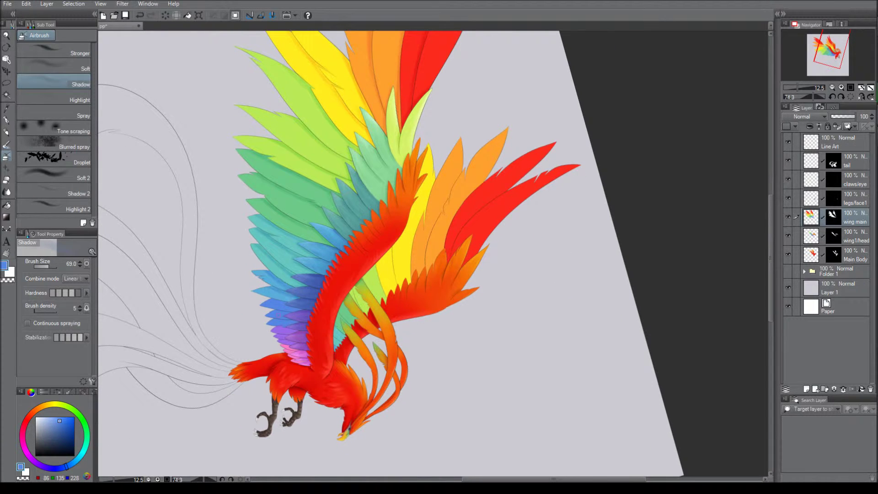
left_click(290, 347, "alt")
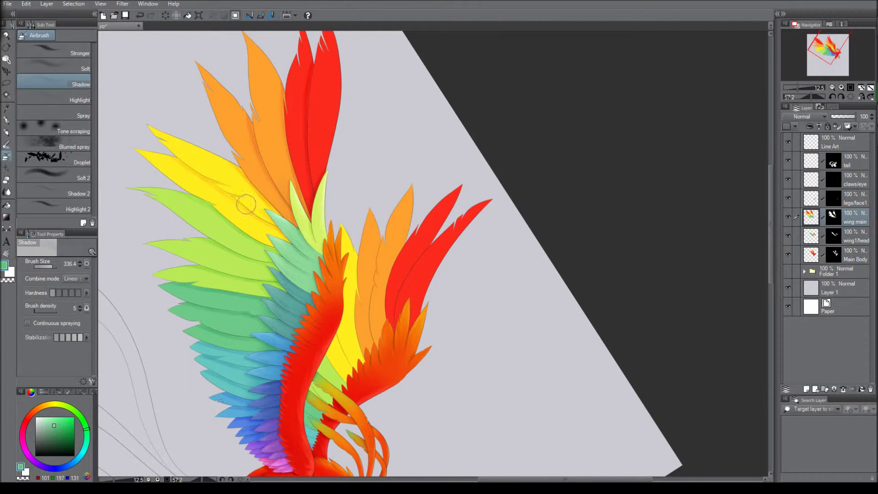
left_click(280, 235, "alt")
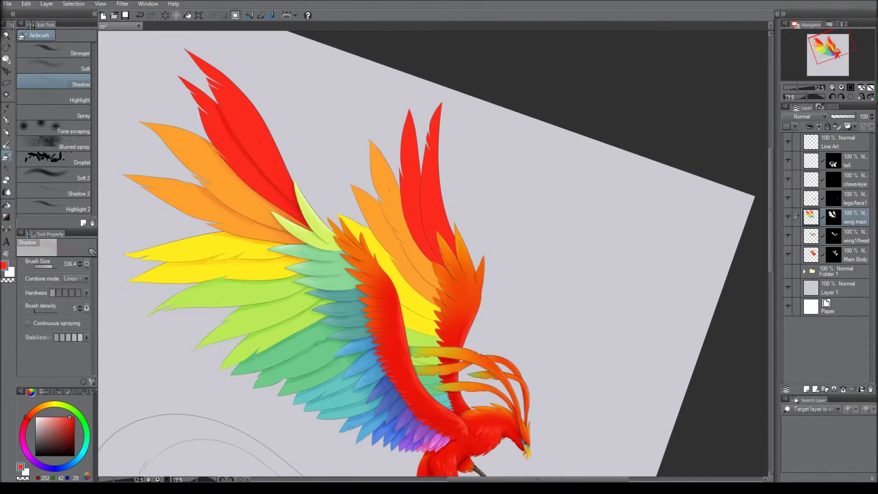
- Shade the back wing's long feathers from red and orange through teal and blue with the Shadow airbrush at size 69
left_click_drag(439, 256, 395, 246)
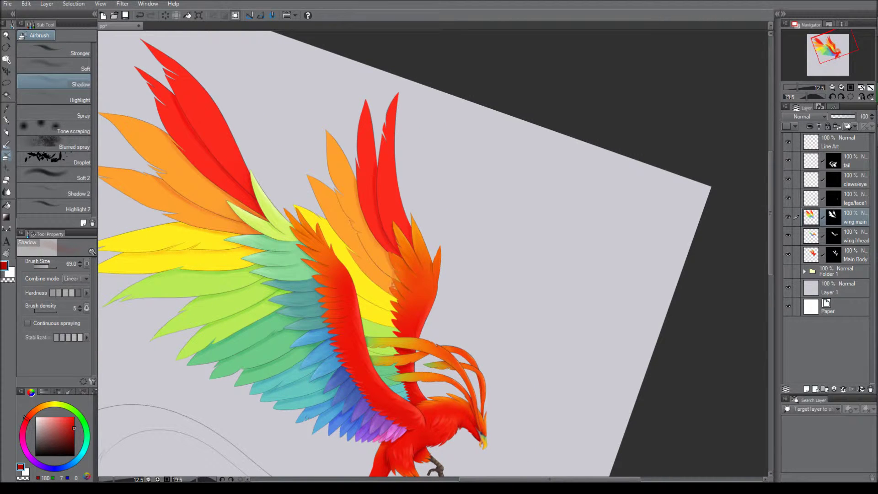
left_click(335, 208, "alt")
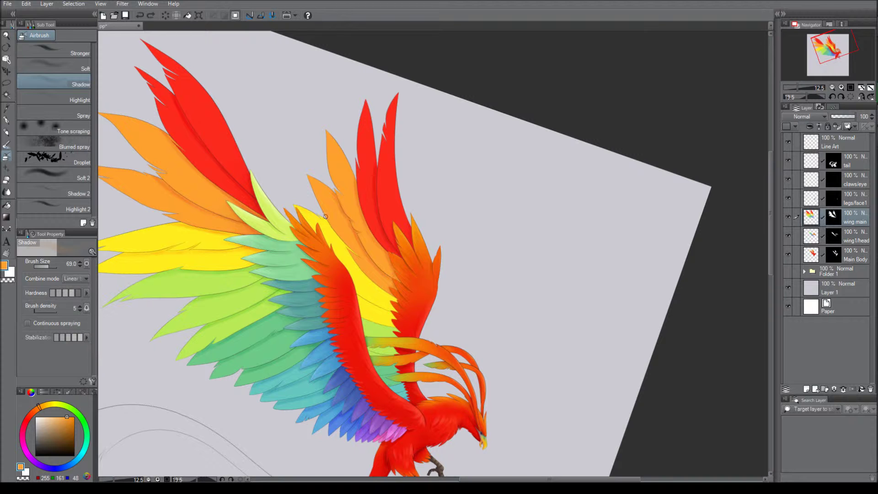
mouse_move(391, 323)
left_mouse_down()
mouse_move(337, 213)
mouse_move(343, 203)
left_mouse_up()
left_click(345, 202, "alt")
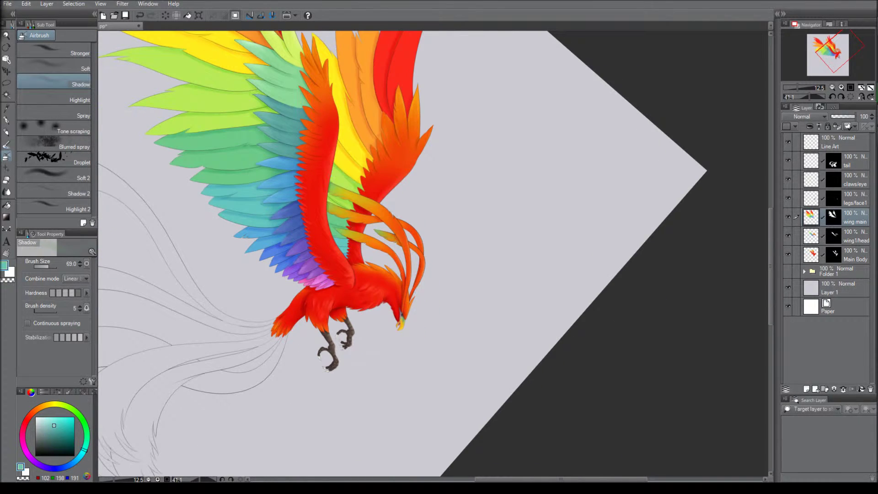
left_click(346, 251, "alt")
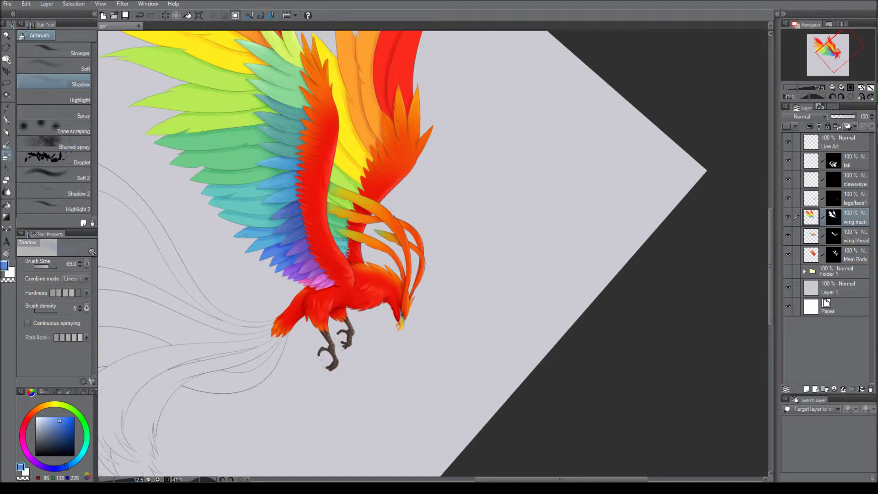
mouse_move(582, 147)
left_mouse_down()
mouse_move(347, 256)
mouse_move(346, 288)
left_mouse_up()
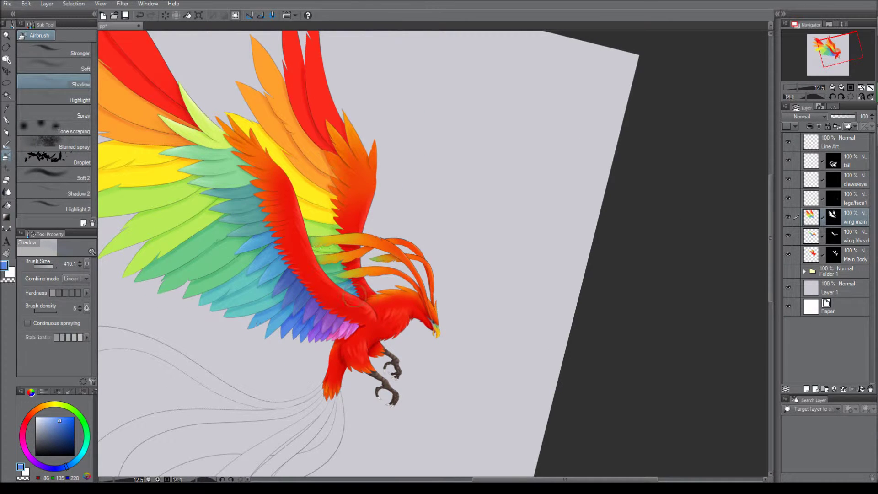
mouse_move(335, 198)
left_mouse_down()
mouse_move(274, 174)
mouse_move(188, 170)
left_mouse_up()
- Paint lighter streaks on the front wing's red, orange, yellow and light green long feathers with the Watercolor brush at size 125
key(".")
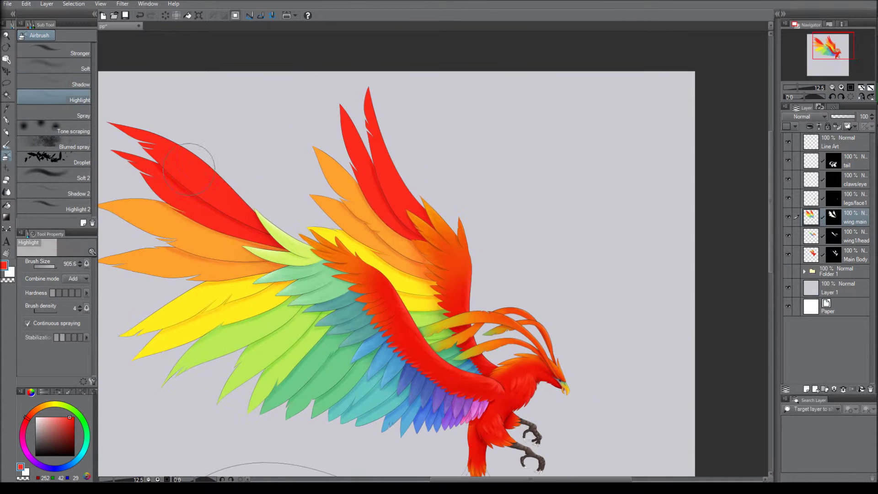
key("b")
left_click(58, 416)
mouse_move(374, 137)
left_mouse_down()
mouse_move(561, 171)
mouse_move(286, 265)
mouse_move(140, 243)
left_mouse_up()
left_click(149, 303, "alt")
left_click(276, 331, "alt")
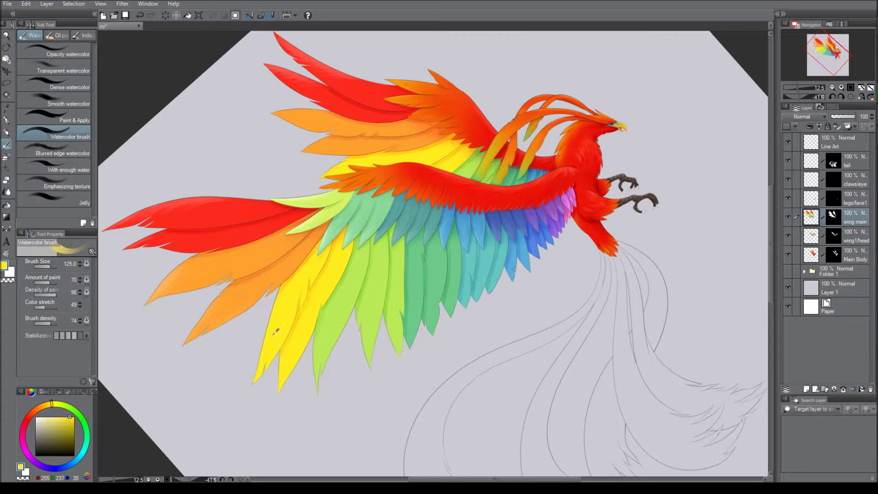
left_click(318, 386, "alt")
left_click(393, 337, "alt")
- Paint lighter streaks on the front wing's green, teal and blue long feathers with the Watercolor brush
left_click_drag(432, 316, 275, 280)
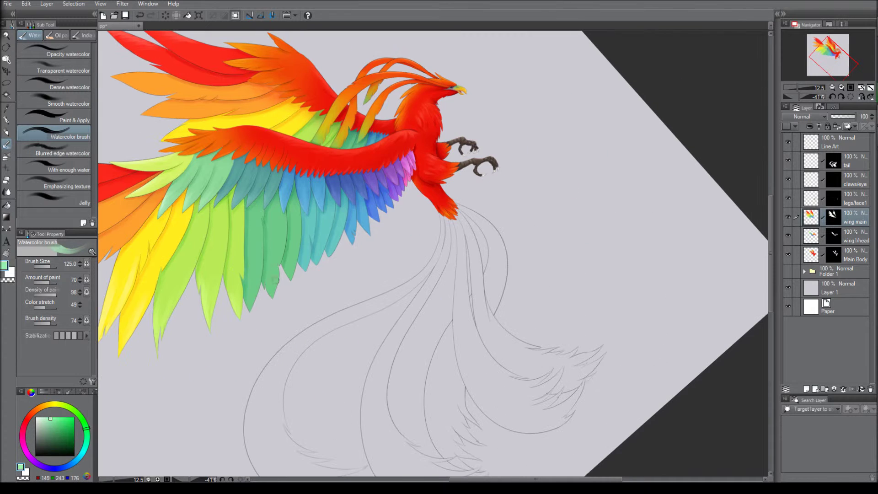
left_click(293, 256, "alt")
left_click_drag(307, 256, 312, 201)
left_click(331, 212, "alt")
left_click_drag(388, 206, 341, 267)
left_click(352, 254, "alt")
- Highlight the back wing's long feathers with the Watercolor brush at size 69, using light orange (255, 206, 147) on the orange ones
left_click(137, 256, "alt")
left_click_drag(320, 229, 462, 279)
left_click(279, 243, "alt")
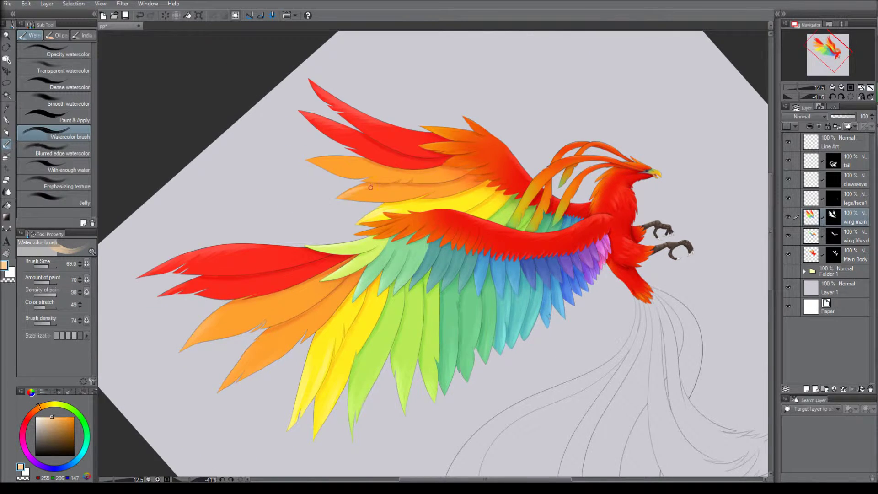
key("ctrl+at")
scroll(313, 189, "down", 3)
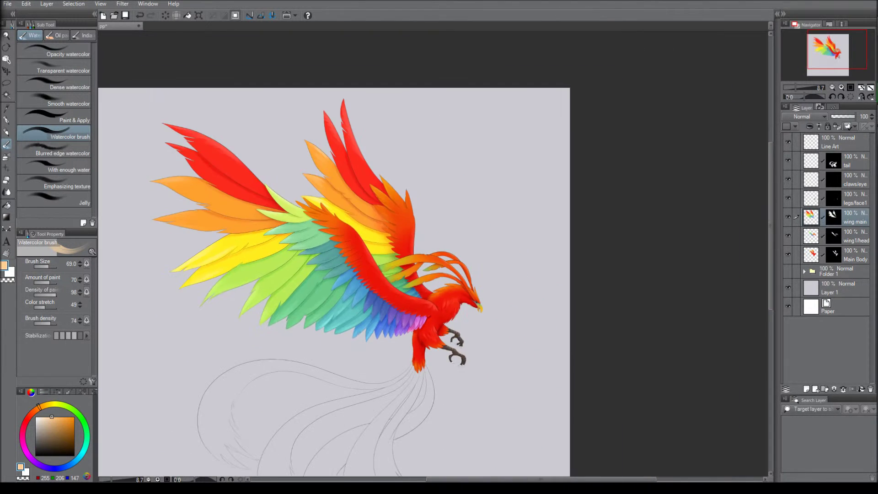
- Add broad soft highlights to the wing feathers with the Highlight airbrush and shade their bases with the Shadow airbrush at size 410.1
key("b")
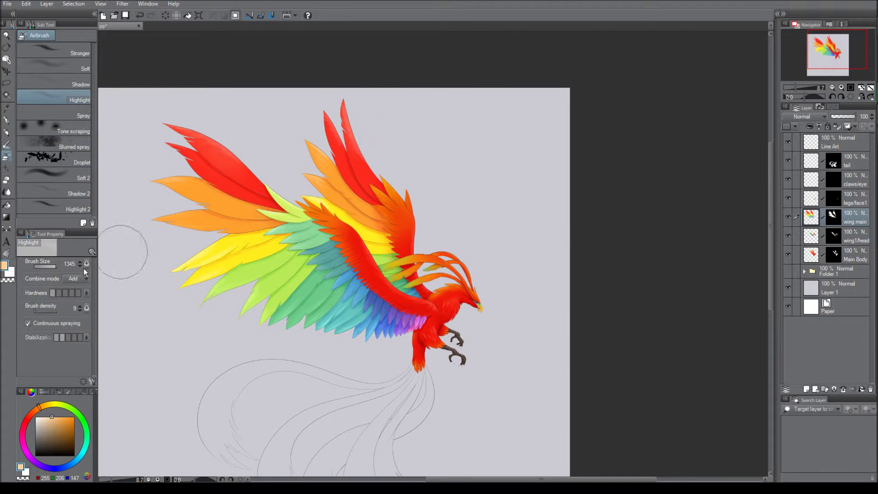
left_click_drag(323, 101, 318, 73)
left_click(357, 179, "alt")
key("comma")
left_click(361, 202, "alt")
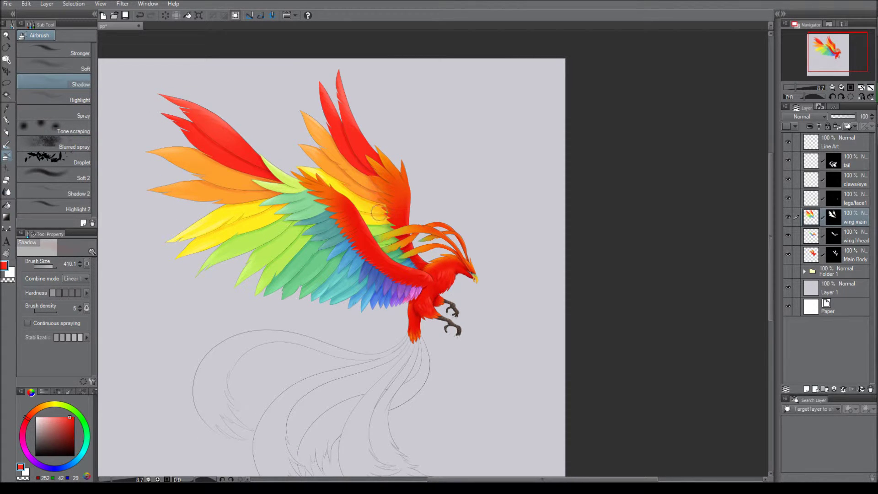
left_click(364, 260, "alt")
left_click_drag(364, 260, 314, 213)
left_click_drag(426, 227, 417, 185)
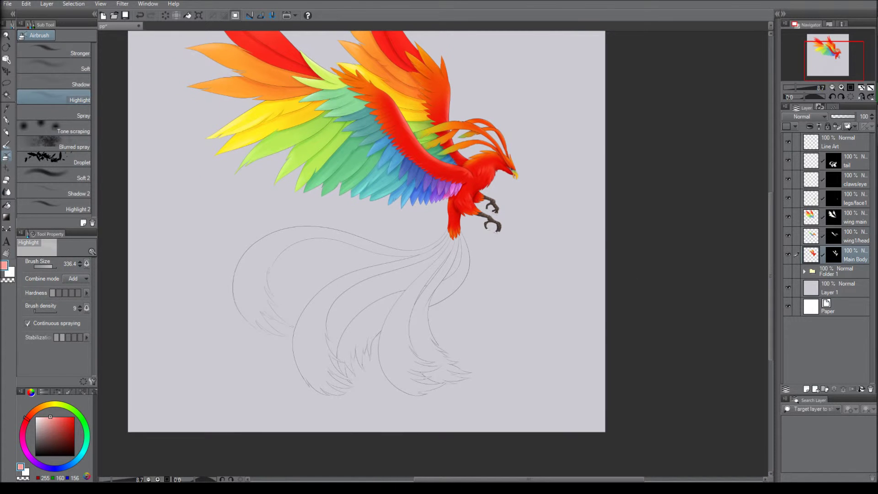
- Fill all the tail feathers with purple (201, 126, 210) on the tail layer using G-pen 2 at size 335
key("p")
mouse_move(448, 232)
left_mouse_down()
mouse_move(411, 250)
mouse_move(285, 237)
mouse_move(256, 329)
left_mouse_up()
mouse_move(421, 249)
left_mouse_down()
mouse_move(301, 334)
mouse_move(311, 388)
left_mouse_up()
left_click_drag(418, 283, 341, 379)
left_click_drag(455, 242, 388, 384)
left_click_drag(430, 279, 462, 379)
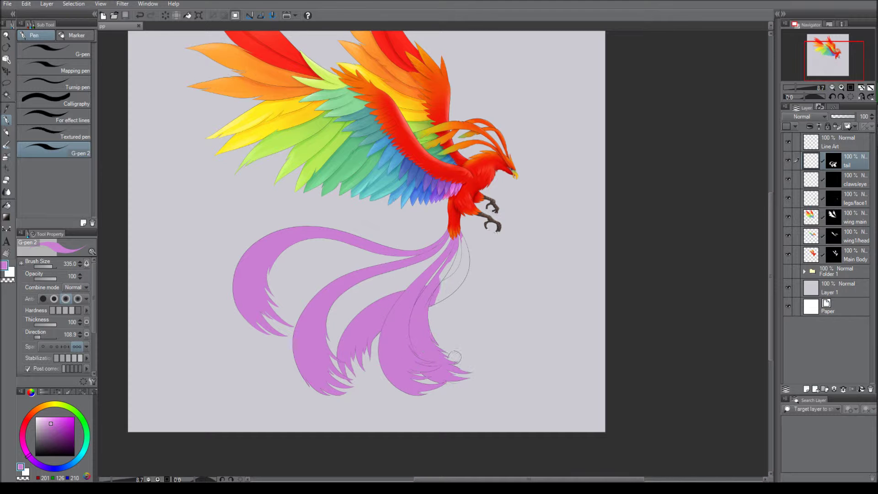
left_click_drag(462, 240, 434, 316)
- Airbrush the sampled body red onto the roots of the tail feathers with the Soft airbrush
scroll(457, 250, "up", 5)
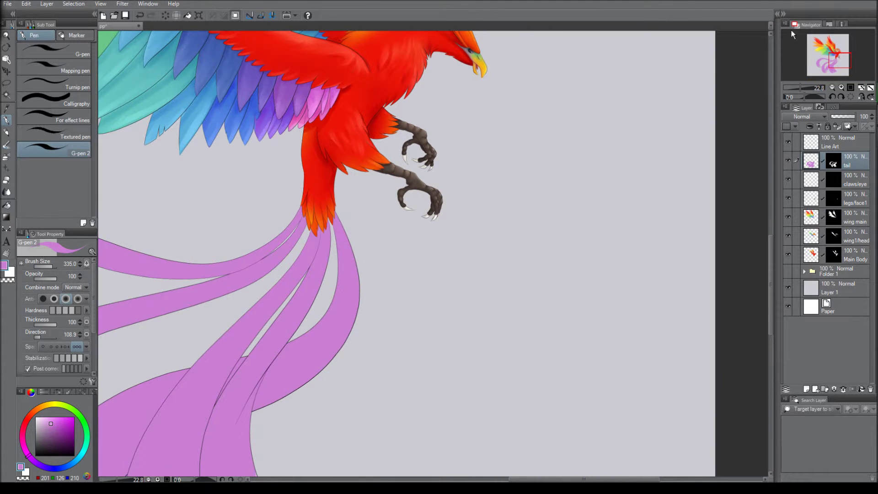
key("b")
left_click(320, 173, "alt")
mouse_move(298, 228)
left_mouse_down()
mouse_move(313, 212)
mouse_move(302, 243)
left_mouse_up()
mouse_move(341, 215)
left_mouse_down()
mouse_move(320, 211)
mouse_move(355, 254)
left_mouse_up()
left_click(316, 214, "alt")
left_click_drag(337, 216, 383, 202)
- Extend the red fade down the upper tail feathers with sampled coral (246, 100, 85) using the Soft airbrush at size 336.4
left_click(382, 260, "alt")
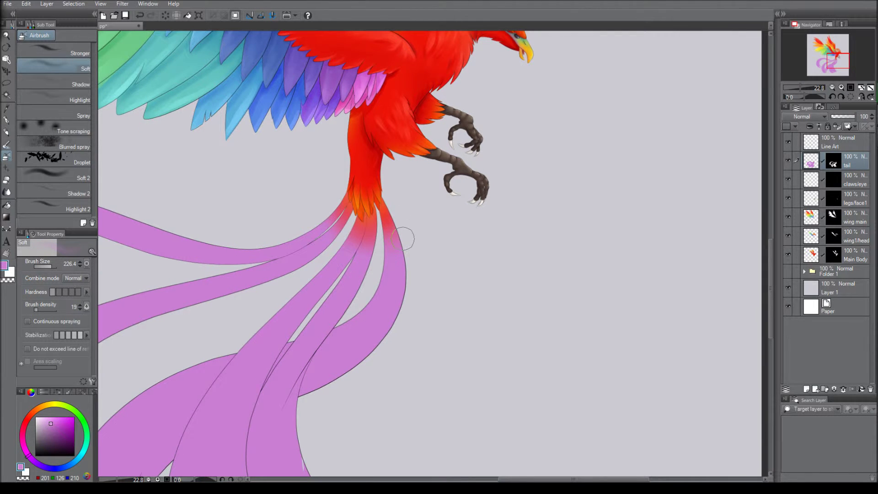
left_click(343, 208, "alt")
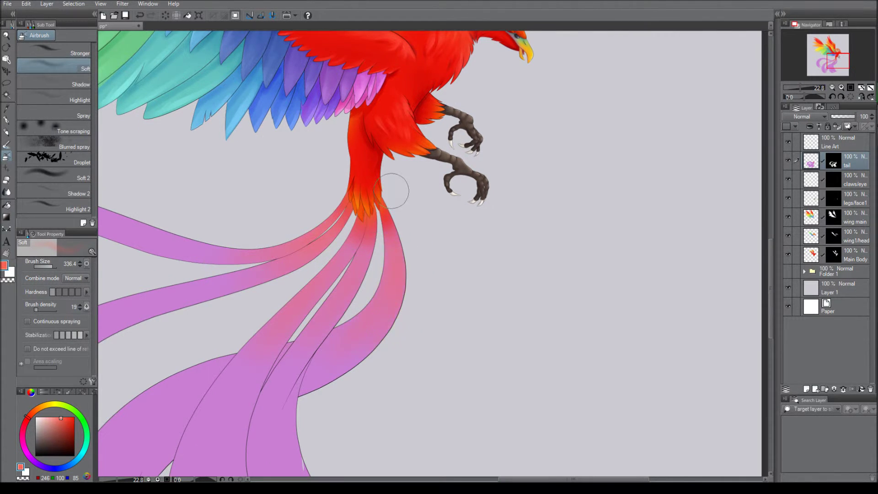
scroll(392, 232, "down", 3)
left_click_drag(392, 232, 292, 265)
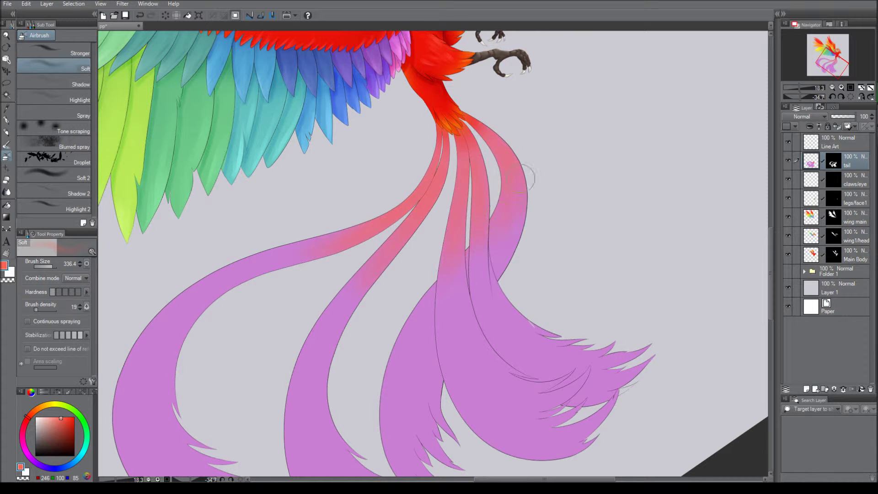
scroll(487, 250, "down", 2)
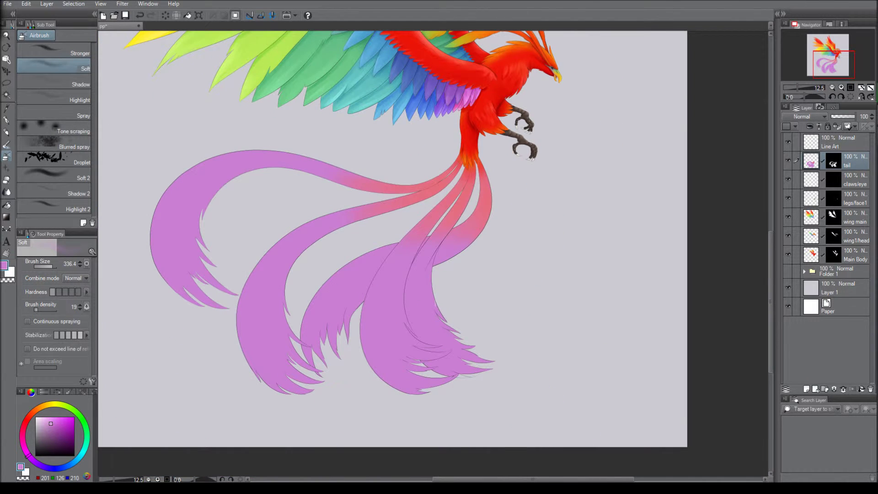
- Airbrush pink (255, 141, 189) between the red and purple on the two long tail feathers nearest the wing
left_click_drag(804, 96, 799, 97)
left_click(327, 231, "alt")
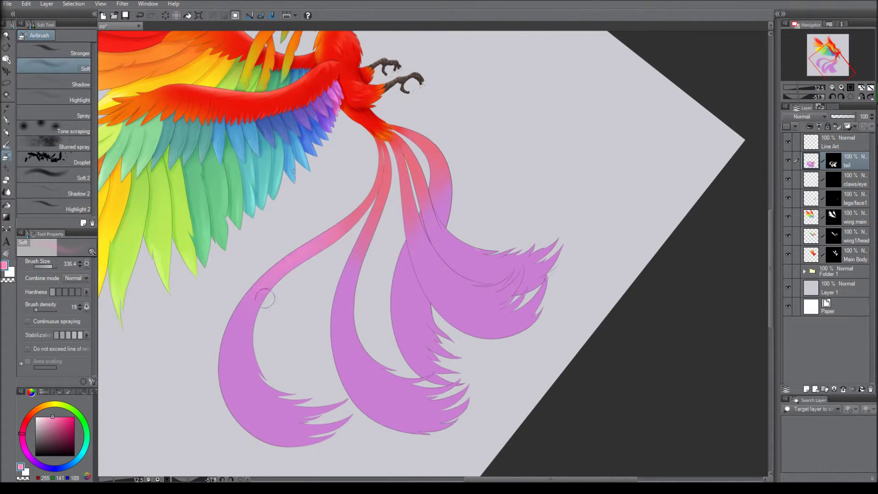
left_click_drag(375, 233, 329, 270)
- Select the front tail feather from the line art and airbrush pink into its red-to-purple transition on the tail layer
key("w")
left_click(837, 142)
left_click(403, 275)
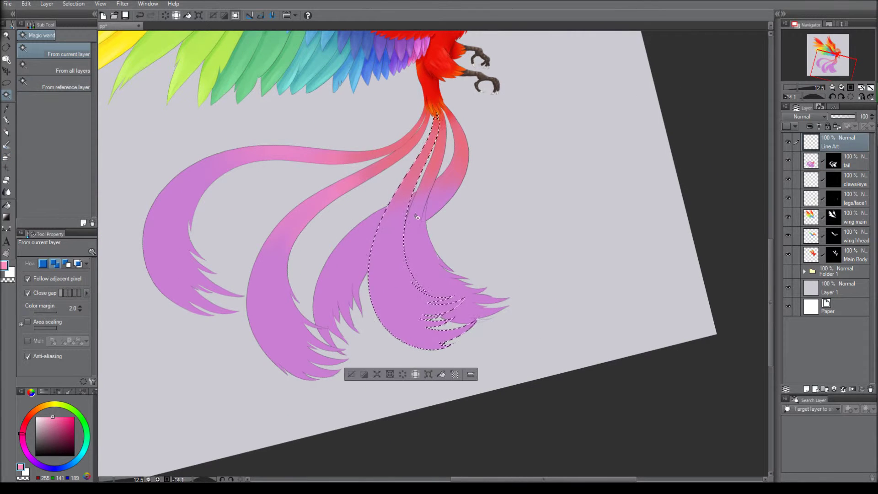
key("b")
left_click(819, 160)
mouse_move(430, 137)
left_mouse_down()
mouse_move(407, 224)
mouse_move(461, 279)
mouse_move(449, 260)
mouse_move(448, 325)
left_mouse_up()
- Reselect the front tail feather, airbrush its lower end light blue (148, 198, 244) with Soft at size 499.9, and deselect
left_click(72, 463)
mouse_move(320, 320)
left_mouse_down()
mouse_move(412, 348)
mouse_move(455, 320)
mouse_move(437, 338)
left_mouse_up()
left_click(74, 3)
left_click(86, 26)
key("w")
left_click(818, 142)
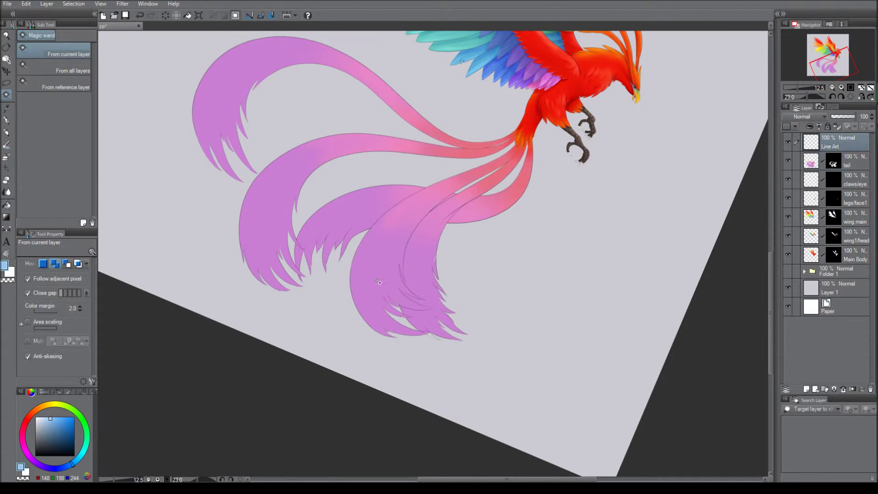
left_click(378, 191)
key("Return")
key("b")
mouse_move(412, 320)
left_mouse_down()
mouse_move(389, 329)
mouse_move(391, 317)
mouse_move(412, 329)
mouse_move(402, 320)
left_mouse_up()
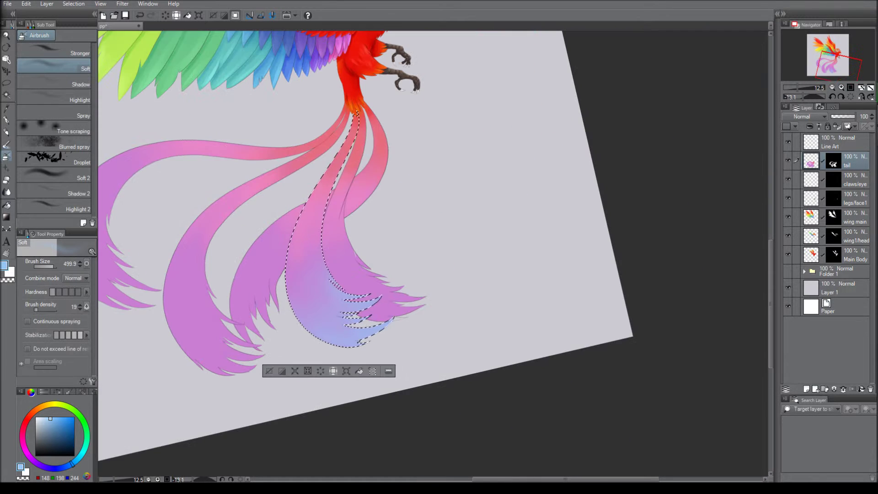
left_click_drag(816, 97, 810, 97)
key("ctrl+d")
- Select the adjoining tail feather beside the front one, airbrush its ragged end light blue, and deselect
key("w")
left_click(347, 220)
key("b")
mouse_move(329, 348)
left_mouse_down()
mouse_move(393, 311)
mouse_move(375, 256)
mouse_move(414, 283)
mouse_move(395, 277)
left_mouse_up()
left_click(74, 4)
left_click(80, 21)
- Smudge the blue along that feather's outer edge with the Finger tip blend tool at size 31.2
scroll(379, 196, "up", 5)
key("j")
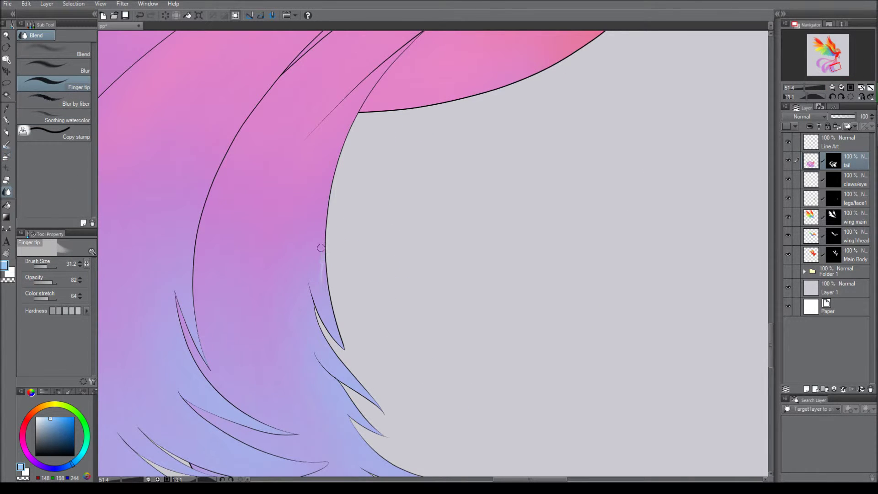
scroll(434, 252, "down", 3)
- Select the small leftover pink tip below the tail feathers, airbrush it light blue, and deselect
scroll(434, 252, "up", 4)
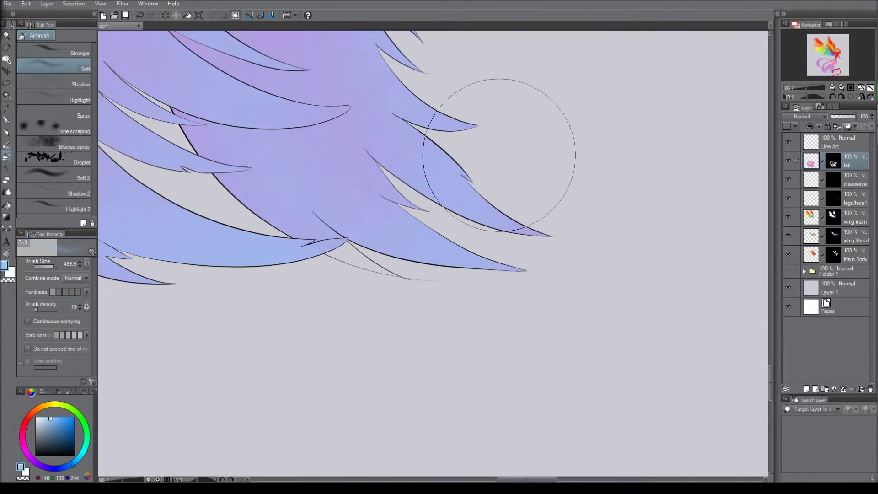
key("w")
left_click(366, 219)
key("b")
left_click_drag(375, 219, 470, 274)
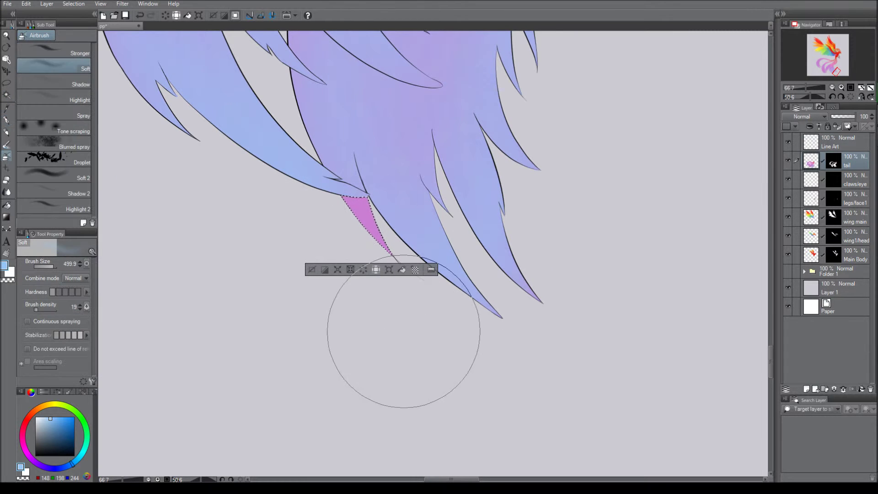
key("ctrl+d")
- Select the front tail feather again, strengthen the light blue on its tips with the Soft airbrush, and deselect
scroll(435, 251, "down", 4)
key("w")
left_click(329, 220)
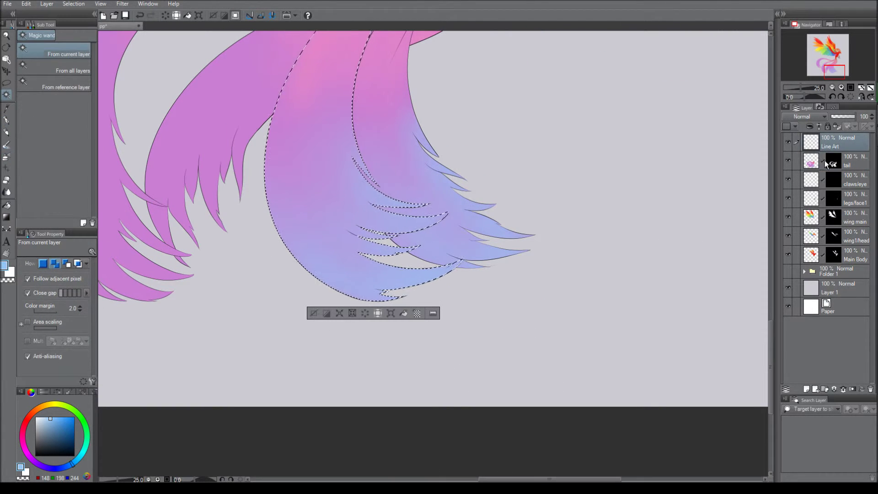
key("b")
left_click(73, 4)
left_click(81, 22)
- Select the short tail feather behind the front one and airbrush its ragged tips light blue on the tail layer
scroll(392, 337, "down", 3)
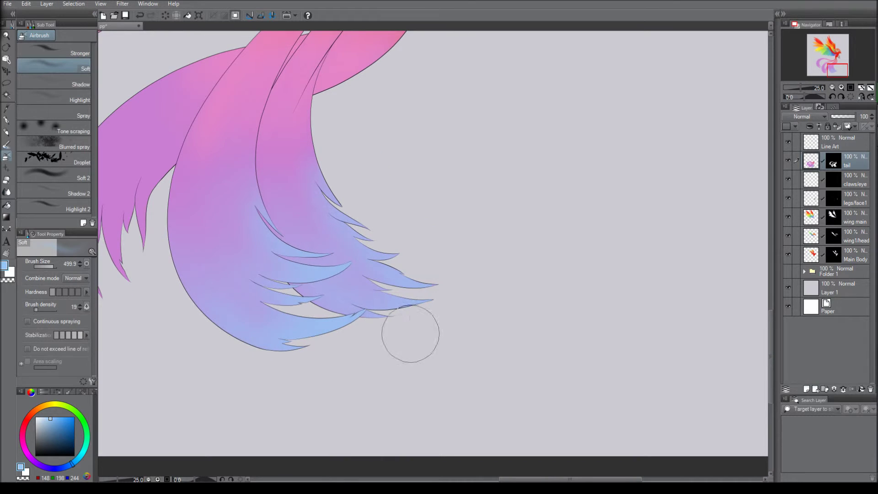
left_click(845, 145)
key("w")
left_click(375, 192)
scroll(375, 192, "up", 3)
left_click(237, 322)
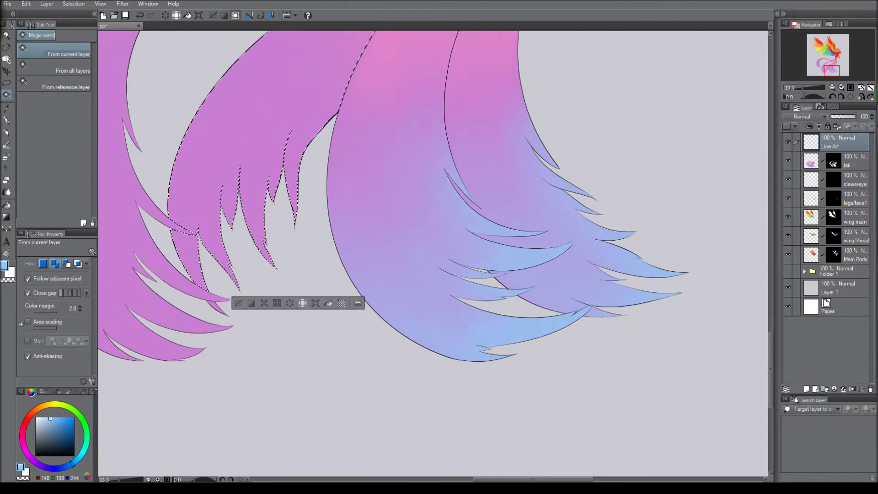
left_click(362, 141)
left_click(850, 161)
key("b")
mouse_move(187, 263)
left_mouse_down()
mouse_move(196, 147)
mouse_move(239, 118)
left_mouse_up()
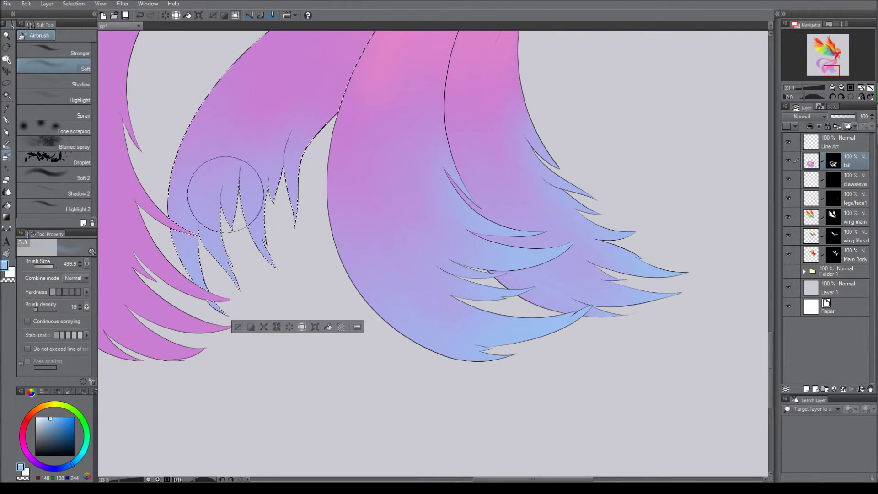
- Clear the old selection, select the long second tail feather, airbrush its ragged lower end light blue on the tail layer, and deselect
scroll(402, 357, "down", 4)
left_click(74, 4)
left_click(88, 26)
key("w")
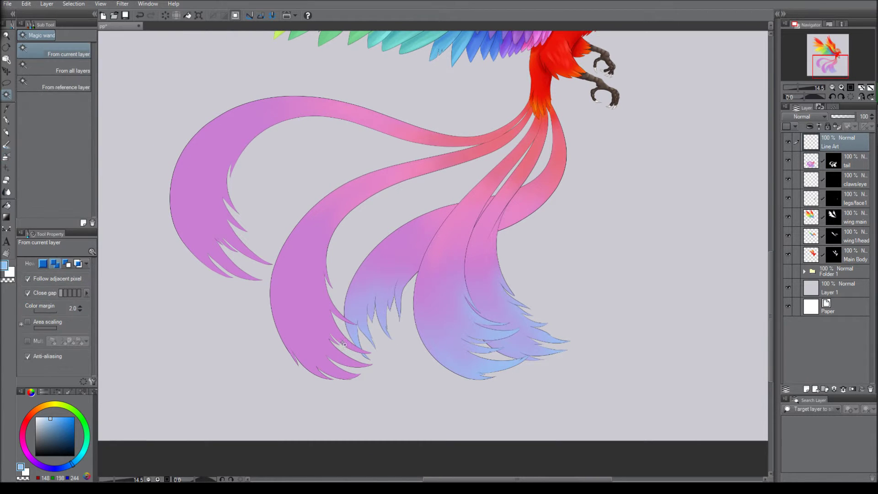
left_click(356, 361)
key("b")
mouse_move(356, 368)
left_mouse_down()
mouse_move(323, 364)
mouse_move(347, 298)
left_mouse_up()
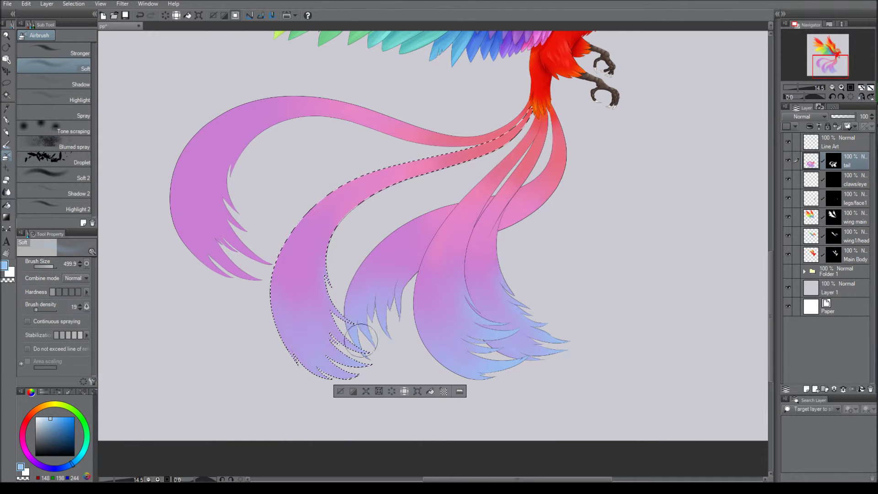
key("ctrl+d")
- Select the outermost curled tail feather, airbrush its lower end and tips light blue with the Soft airbrush, and deselect
left_click_drag(266, 35, 247, 95)
key("j")
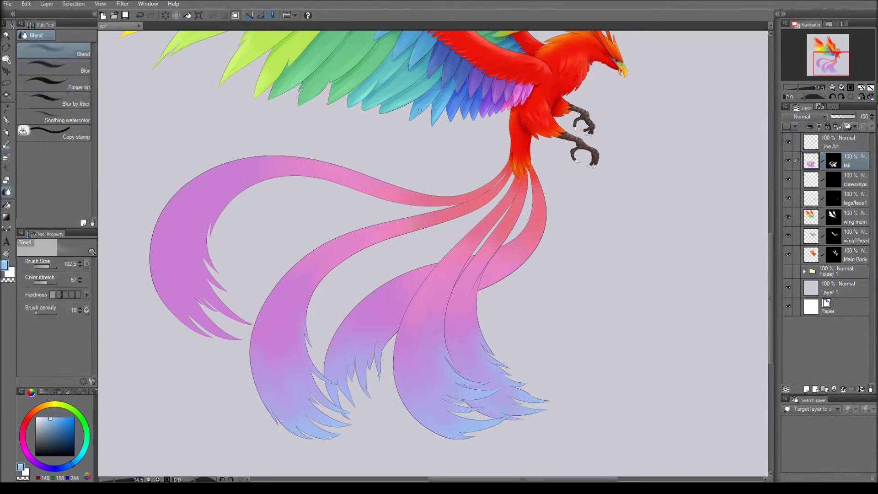
key("w")
left_click(215, 293)
key("b")
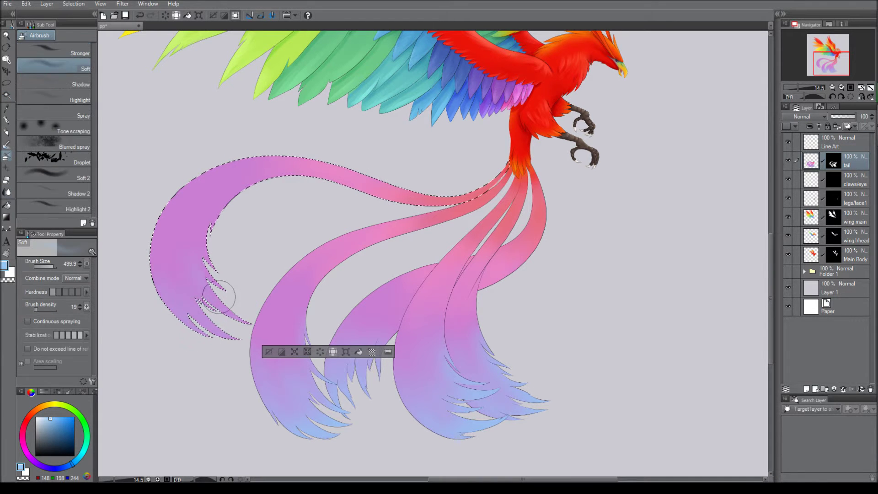
mouse_move(249, 327)
left_mouse_down()
mouse_move(182, 304)
mouse_move(284, 231)
mouse_move(195, 324)
left_mouse_up()
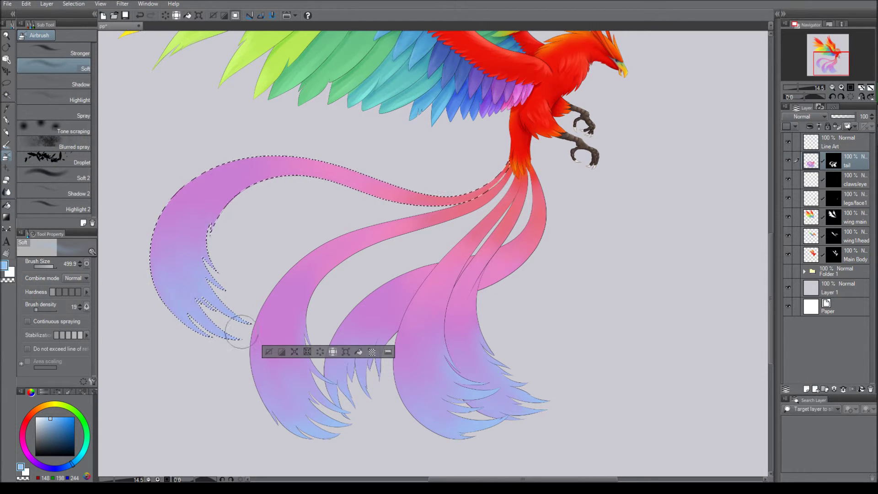
key("ctrl+d")
- Select the short rear tail feather, airbrush a purple shadow where it passes under the front feather using the Shadow airbrush, and deselect
key("ctrl+minus")
left_click_drag(306, 318, 288, 278)
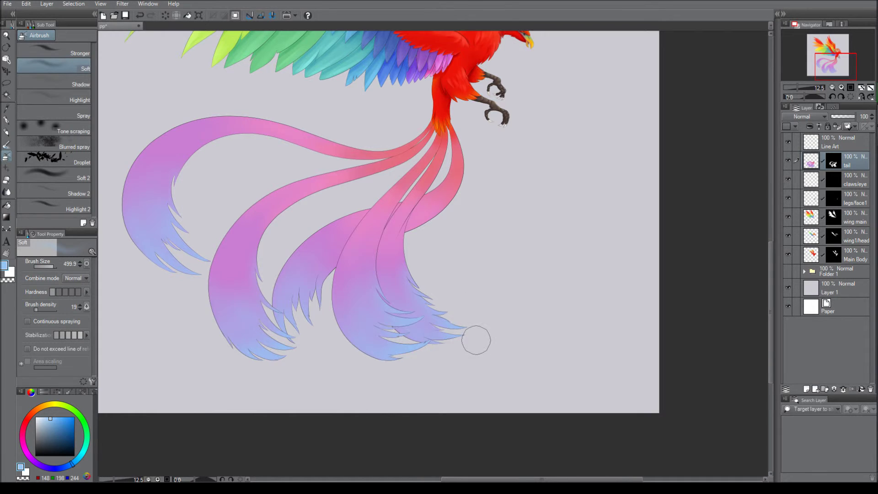
key("ctrl+0")
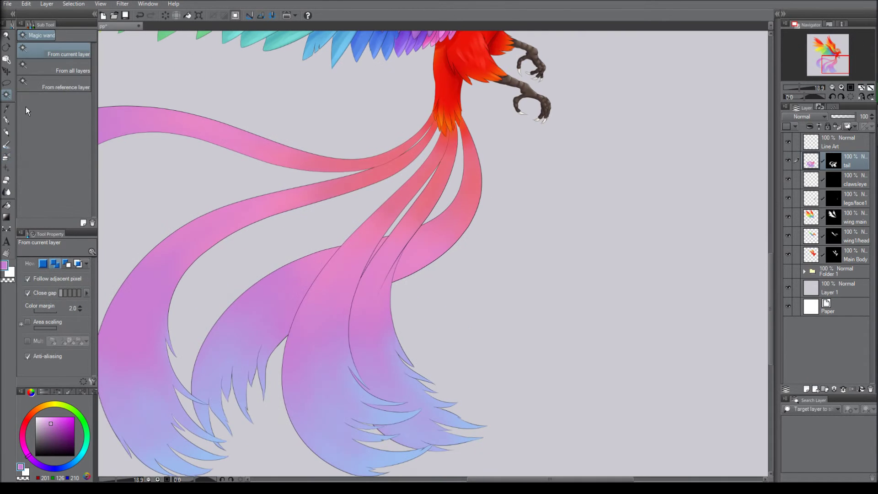
left_click(247, 329)
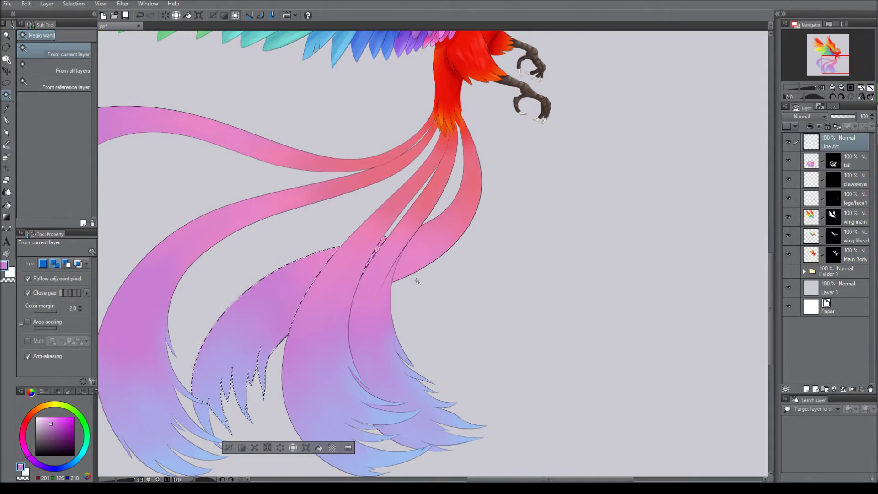
key("b")
left_click_drag(346, 239, 396, 154)
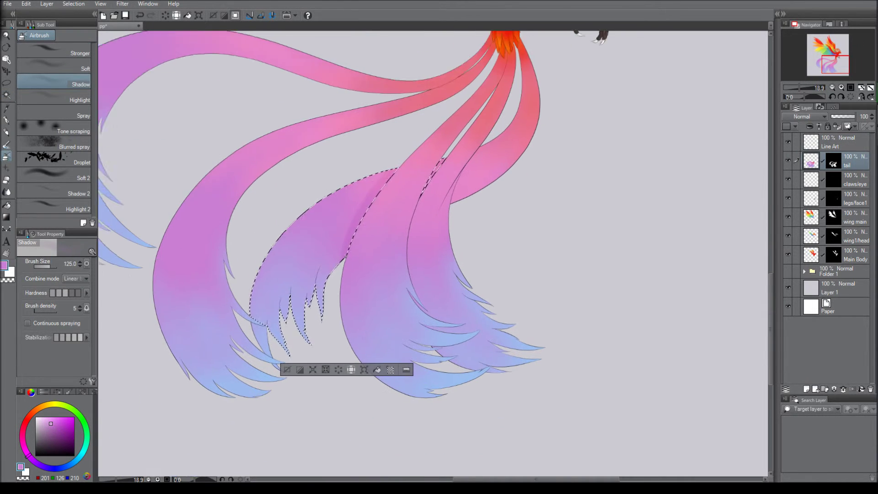
key("ctrl+d")
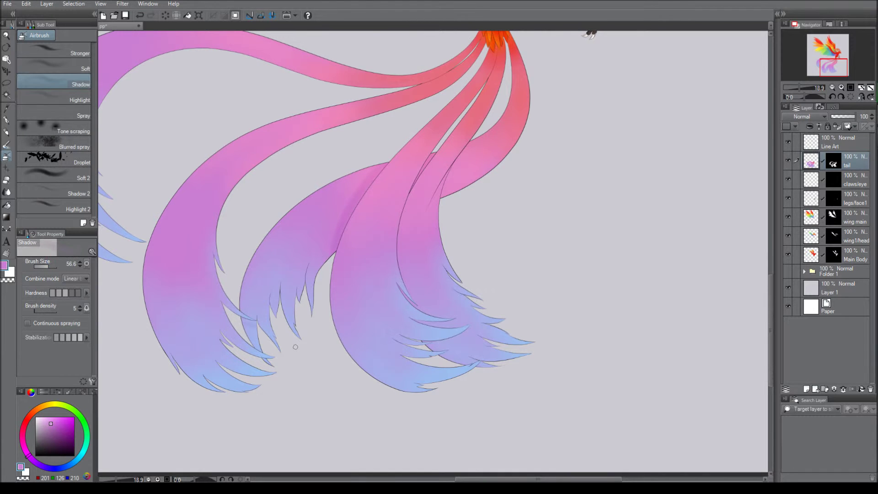
- Shade the tail feathers along their overlapping edges with the Shadow airbrush, using pink and purple tones sampled from the feathers
scroll(362, 194, "up", 2)
left_click_drag(384, 153, 384, 136)
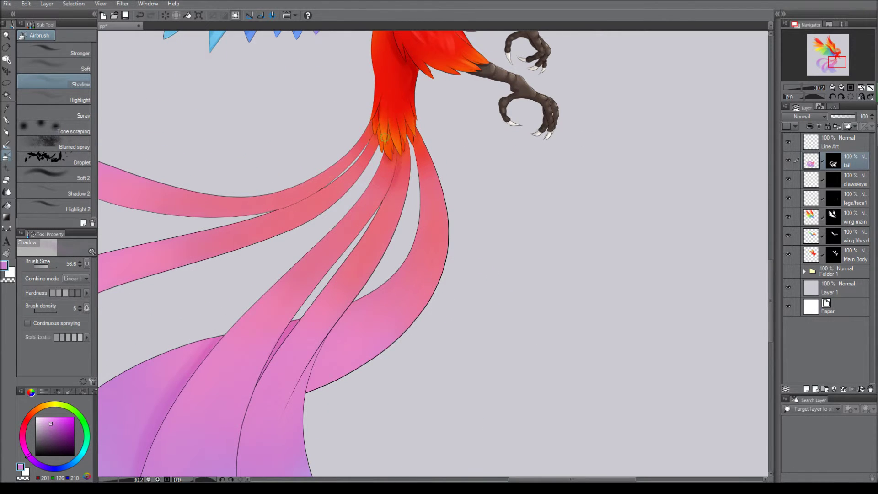
left_click_drag(275, 365, 291, 232)
mouse_move(292, 328)
left_mouse_down()
mouse_move(347, 256)
mouse_move(375, 238)
mouse_move(58, 260)
left_mouse_up()
scroll(375, 238, "down", 2)
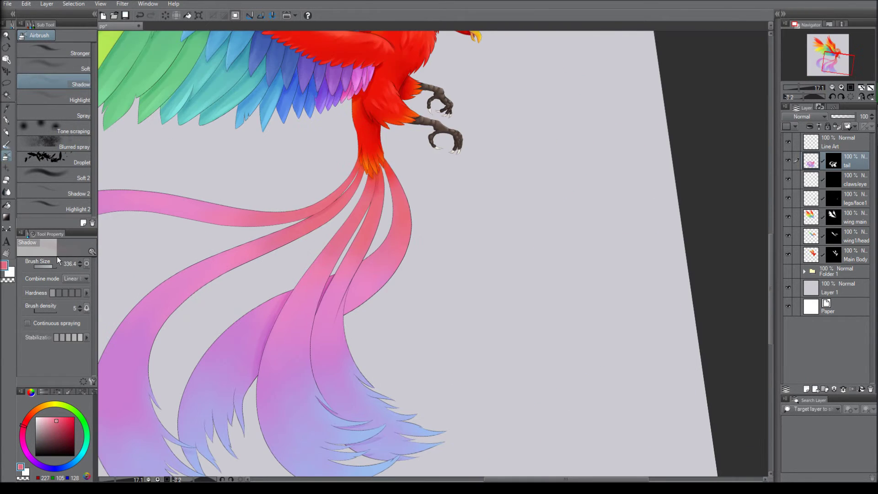
left_click(367, 141, "alt")
left_click_drag(360, 222, 347, 256)
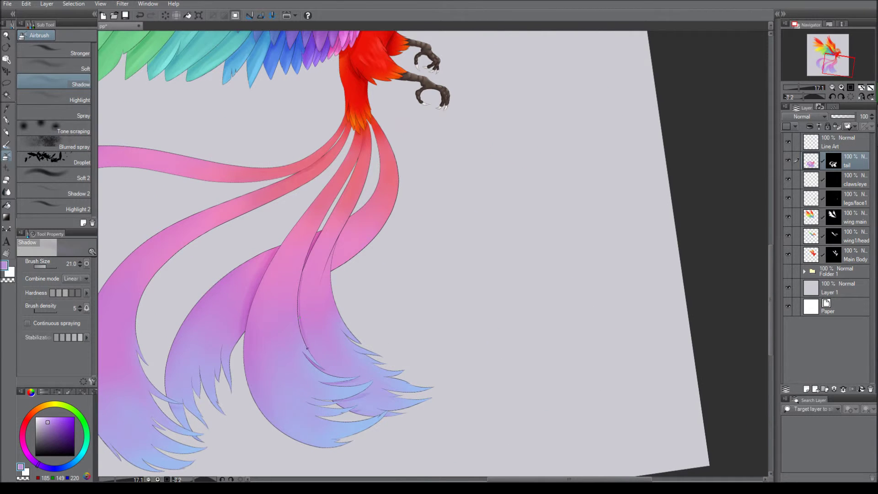
- Darken the tail feather roots just below the orange rump feathers with the Shadow airbrush at size 21 in a sampled red
left_click_drag(368, 94, 341, 147)
scroll(341, 147, "up", 5)
left_click(297, 225, "alt")
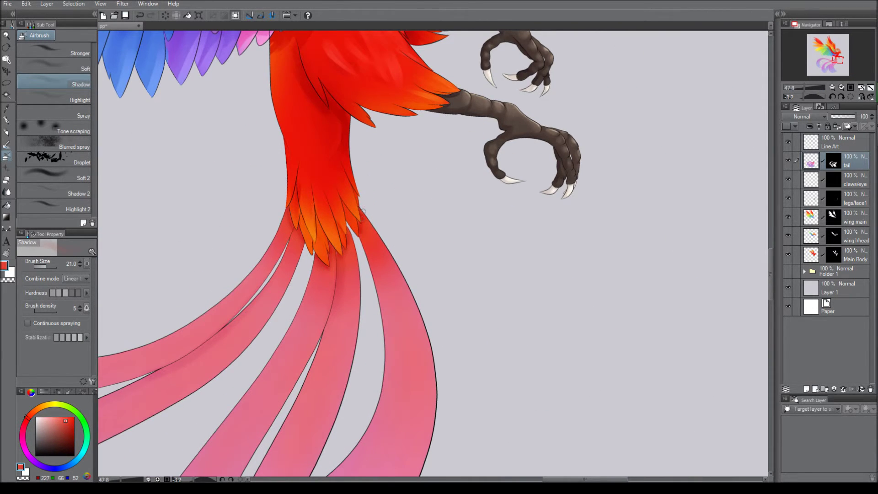
left_click_drag(358, 207, 347, 316)
- Shade the upper rump beneath the pink wing feathers in deeper red on the Main Body layer, using the Shadow airbrush and a blend tool
scroll(347, 316, "down", 1)
left_click(270, 162, "ctrl+shift")
left_click(270, 162, "alt")
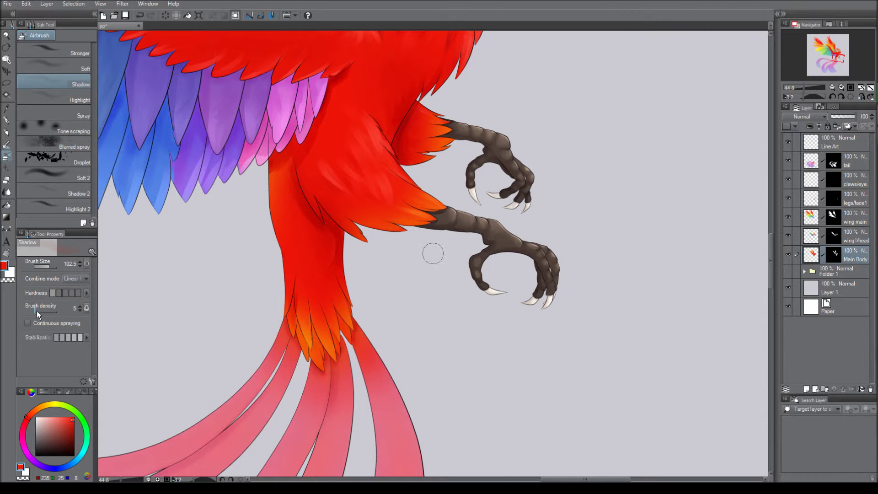
key("j")
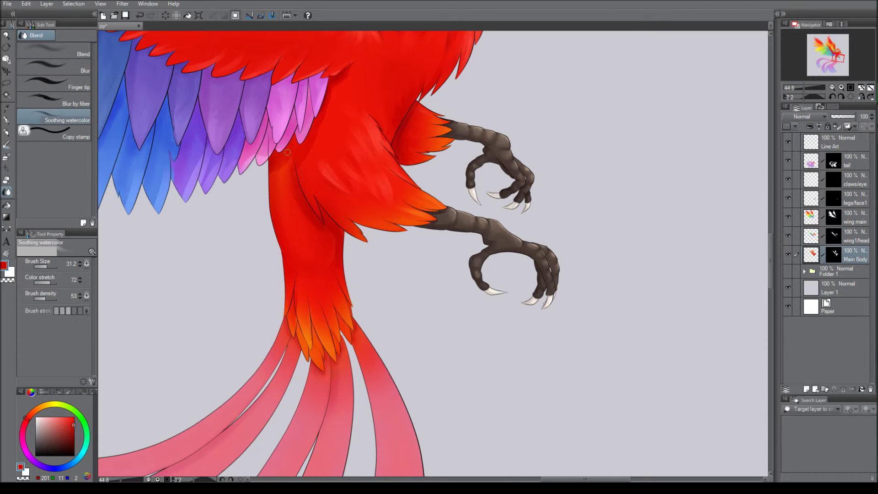
- Try a light purple highlight on the bend of the outermost tail feather with the Highlight airbrush at size 609.4 on the tail layer
scroll(296, 170, "down", 5)
scroll(274, 256, "up", 2)
left_click(274, 256, "ctrl+shift")
left_click(275, 256, "alt")
key("b")
left_click(69, 100)
left_click_drag(137, 219, 169, 165)
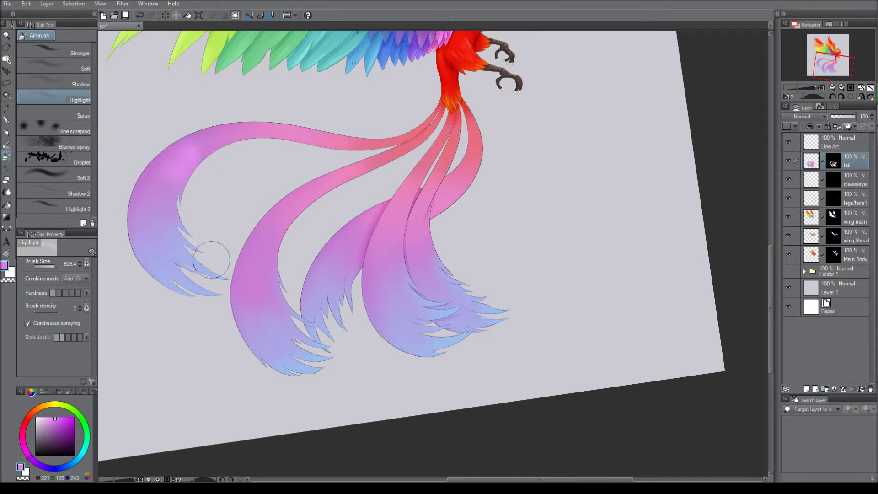
key("ctrl+z")
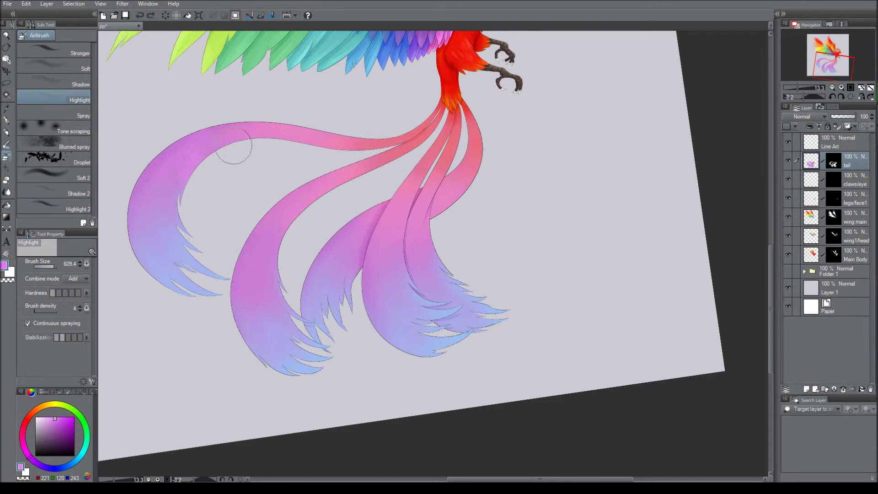
- Reset the canvas rotation and prepare the Watercolor brush at size 69 with a pale lilac color on the tail layer
scroll(478, 137, "down", 2)
key("ctrl+shift+r")
key("j")
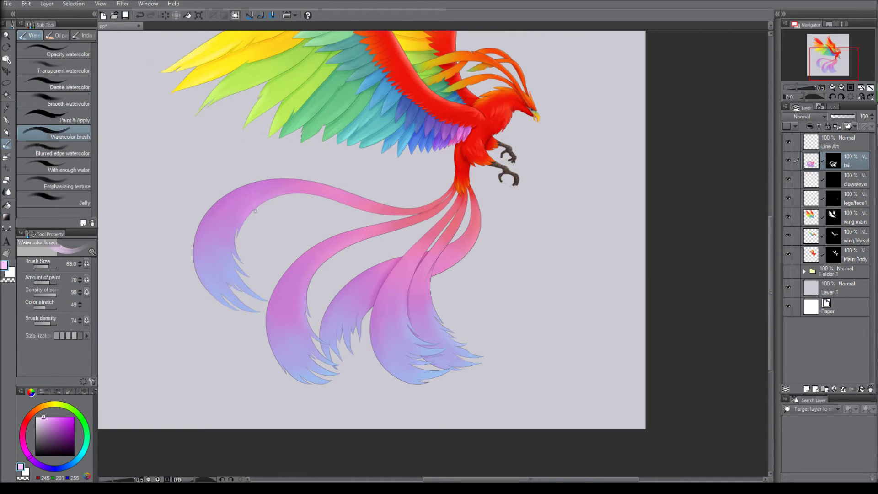